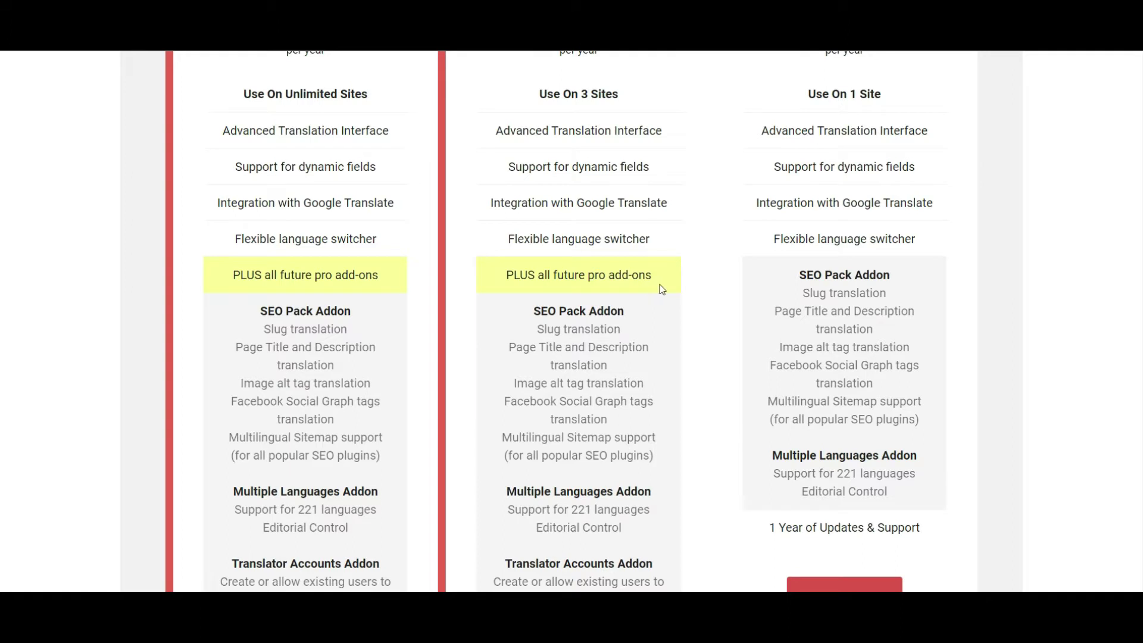
Compare the features and add-ons of the Developer, Business and Personal plans on the TranslatePress pricing page.
{"action": "scroll", "coordinate": [660, 289], "scroll_direction": "down", "scroll_amount": 1}
{"action": "scroll", "coordinate": [661, 289], "scroll_direction": "down", "scroll_amount": 2}
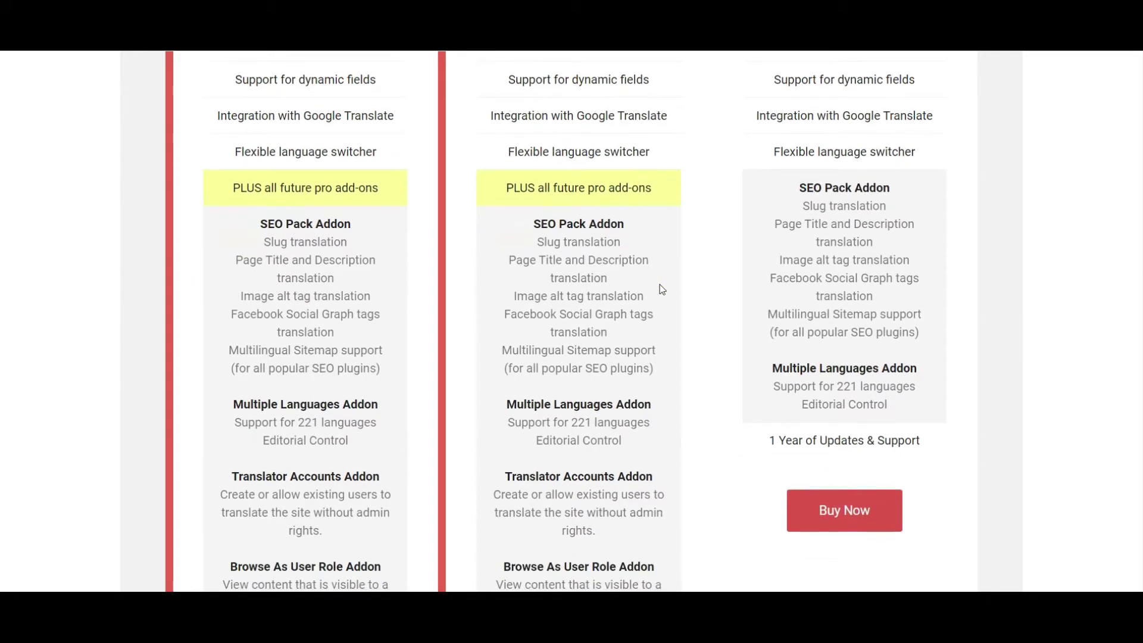
{"action": "scroll", "coordinate": [608, 350], "scroll_direction": "down", "scroll_amount": 3}
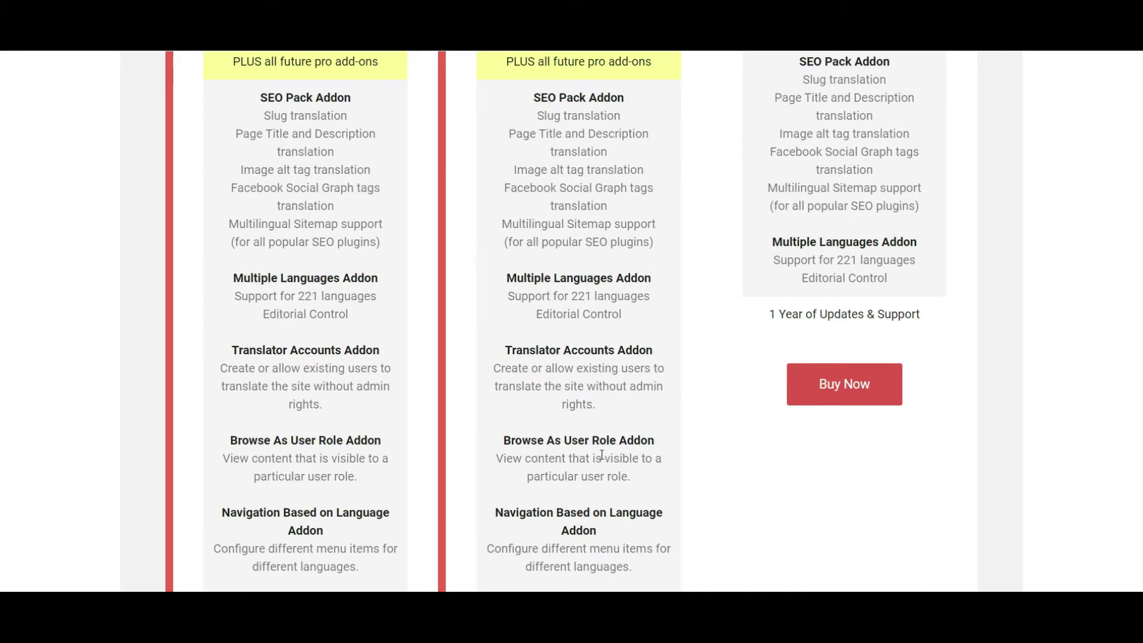
{"action": "scroll", "coordinate": [601, 454], "scroll_direction": "down", "scroll_amount": 1}
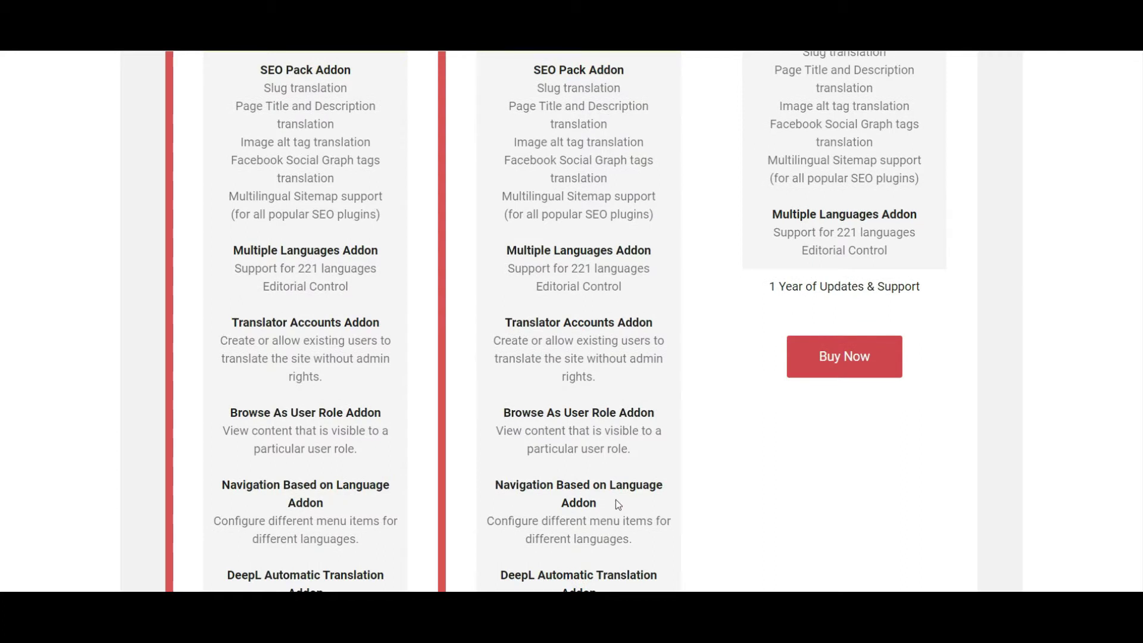
{"action": "scroll", "coordinate": [616, 506], "scroll_direction": "down", "scroll_amount": 3}
{"action": "scroll", "coordinate": [690, 488], "scroll_direction": "down", "scroll_amount": 3}
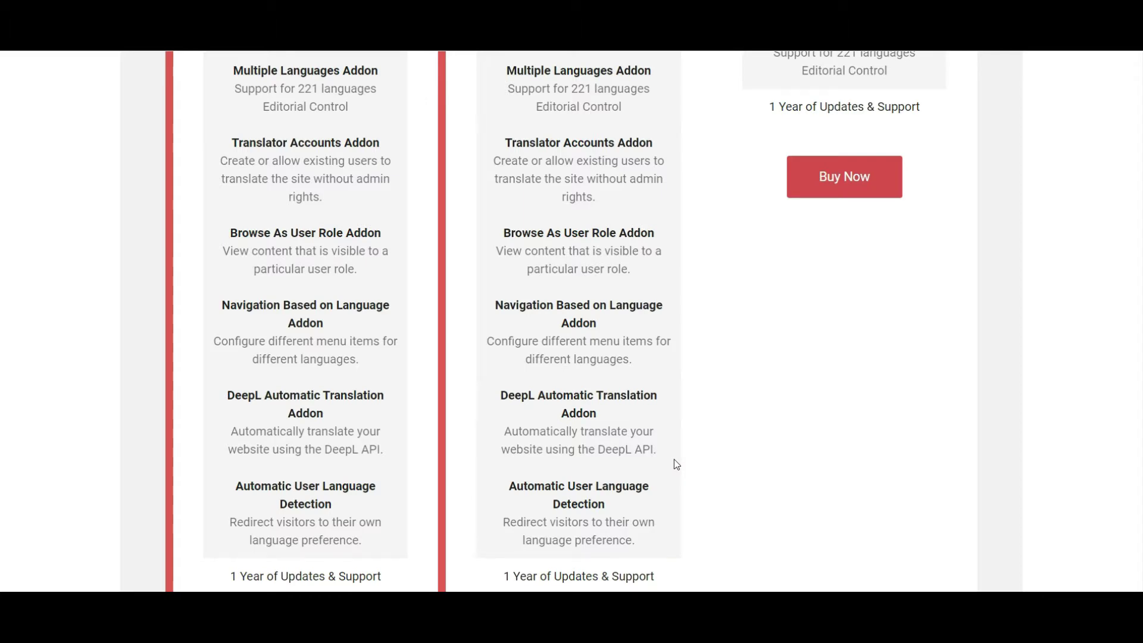
{"action": "scroll", "coordinate": [697, 415], "scroll_direction": "up", "scroll_amount": 8}
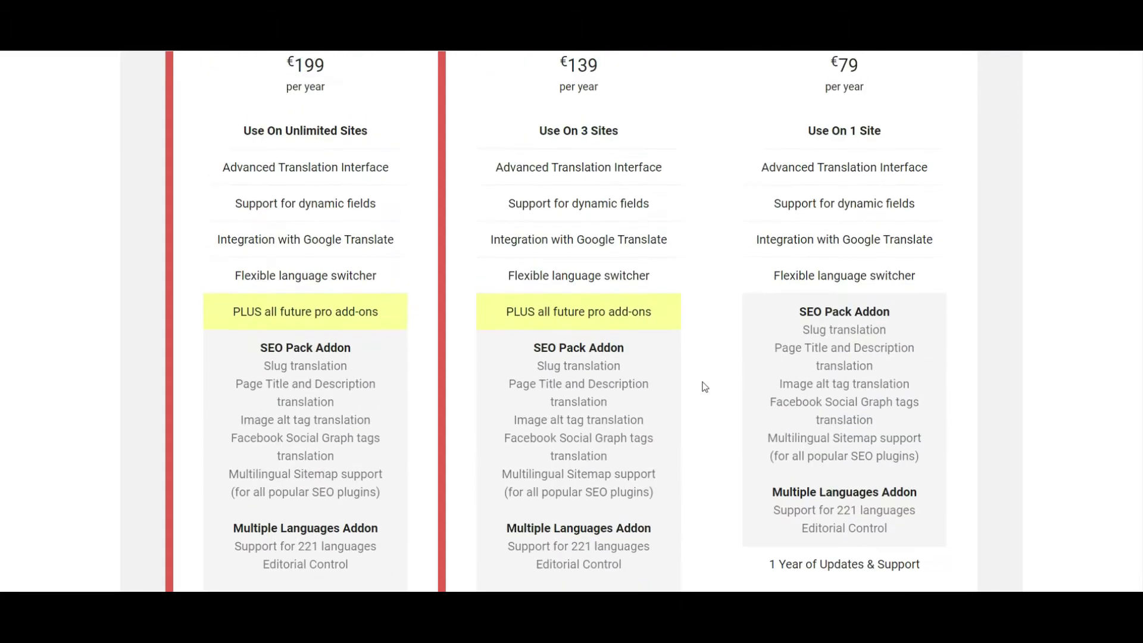
{"action": "scroll", "coordinate": [704, 387], "scroll_direction": "up", "scroll_amount": 1}
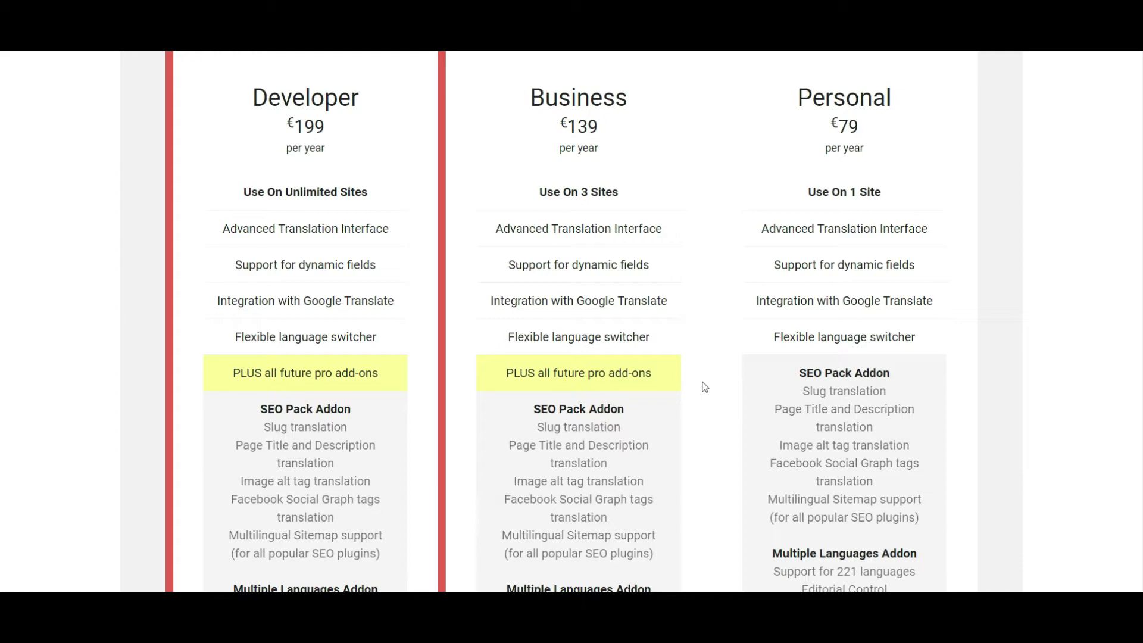
{"action": "scroll", "coordinate": [705, 388], "scroll_direction": "up", "scroll_amount": 1}
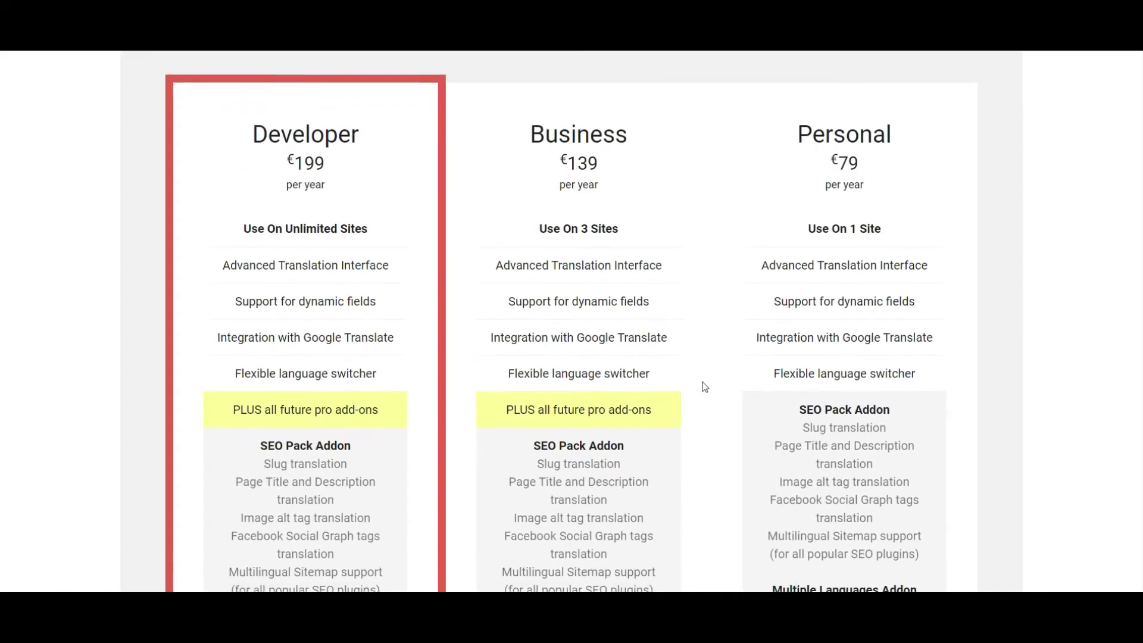
{"action": "scroll", "coordinate": [705, 388], "scroll_direction": "down", "scroll_amount": 1}
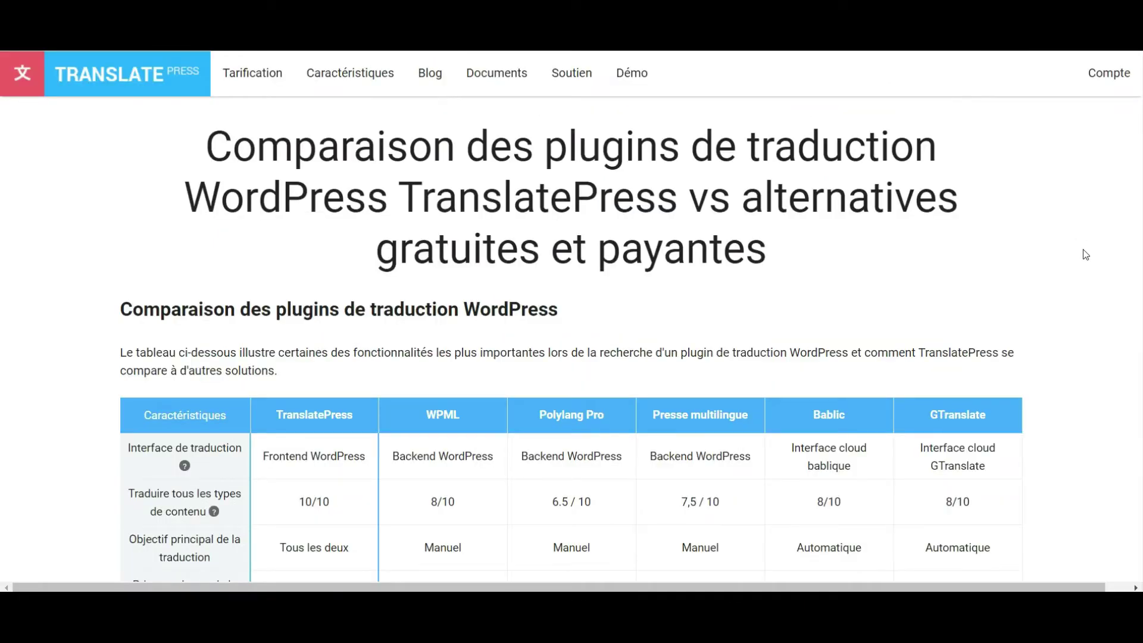
Examine the WordPress translation plugin comparison table, comparing TranslatePress with WPML, Polylang and the other alternatives feature by feature.
{"action": "scroll", "coordinate": [1085, 255], "scroll_direction": "down", "scroll_amount": 5}
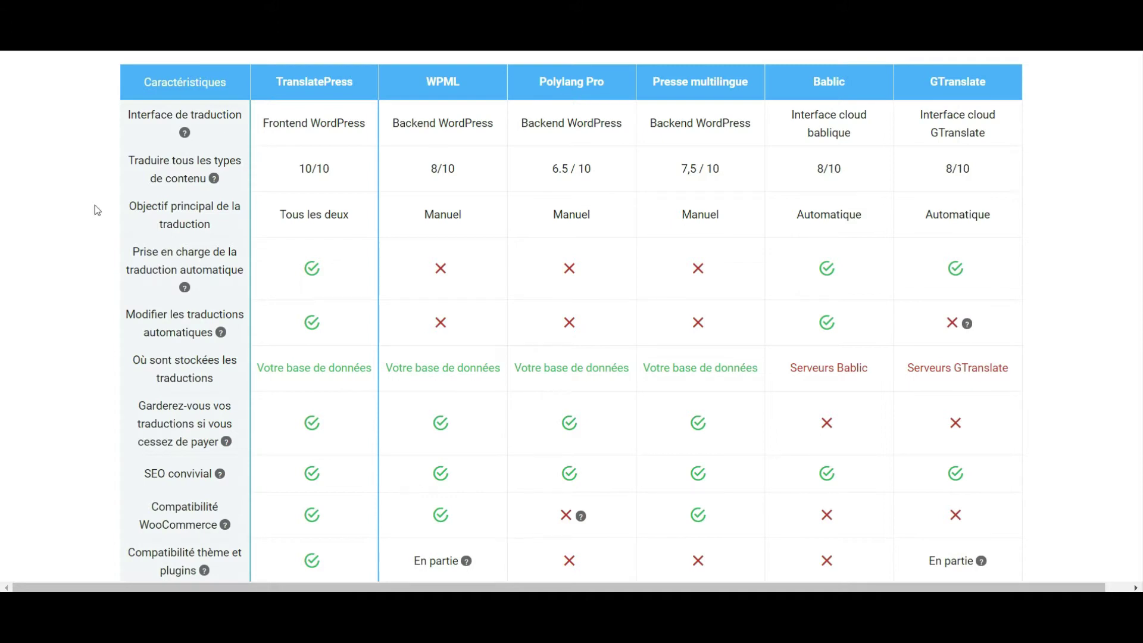
{"action": "scroll", "coordinate": [77, 226], "scroll_direction": "down", "scroll_amount": 1}
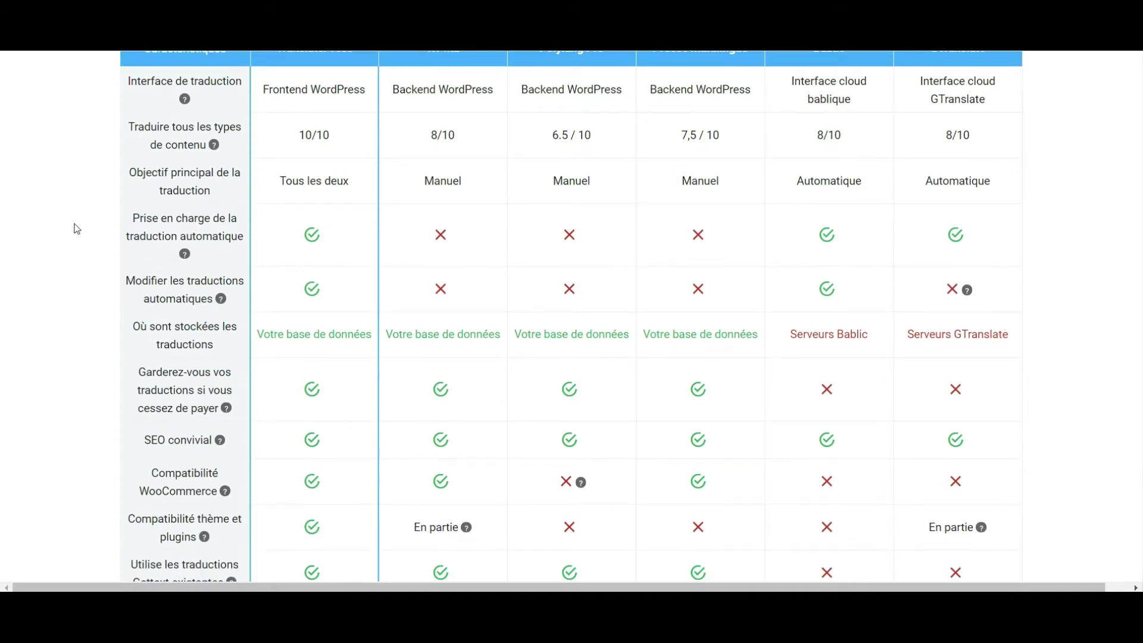
{"action": "scroll", "coordinate": [77, 228], "scroll_direction": "down", "scroll_amount": 3}
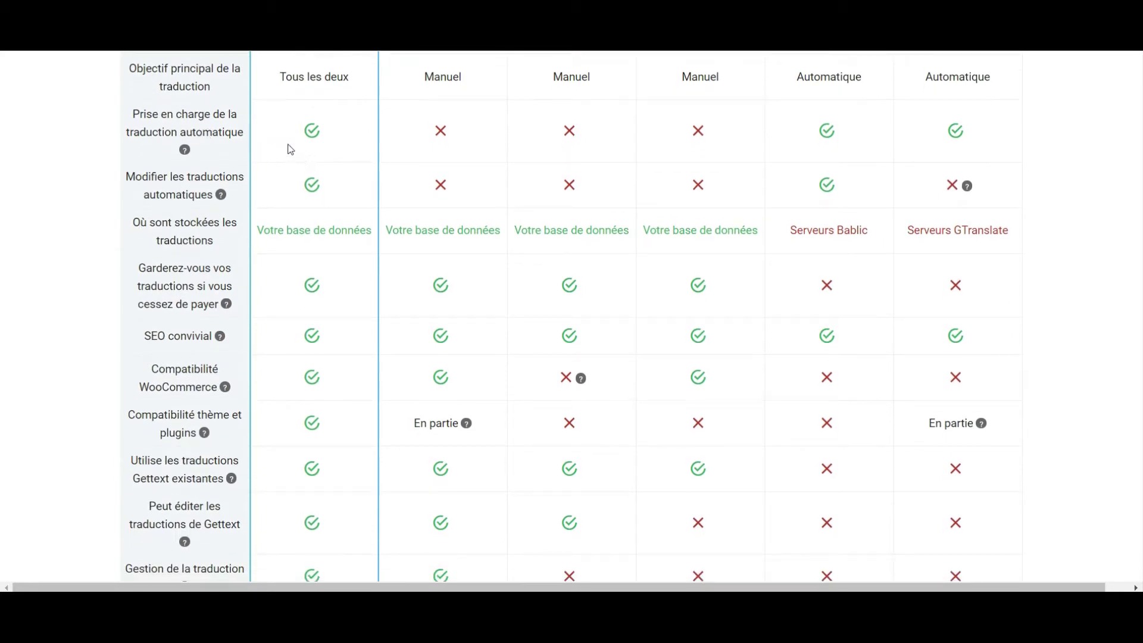
{"action": "scroll", "coordinate": [117, 209], "scroll_direction": "down", "scroll_amount": 1}
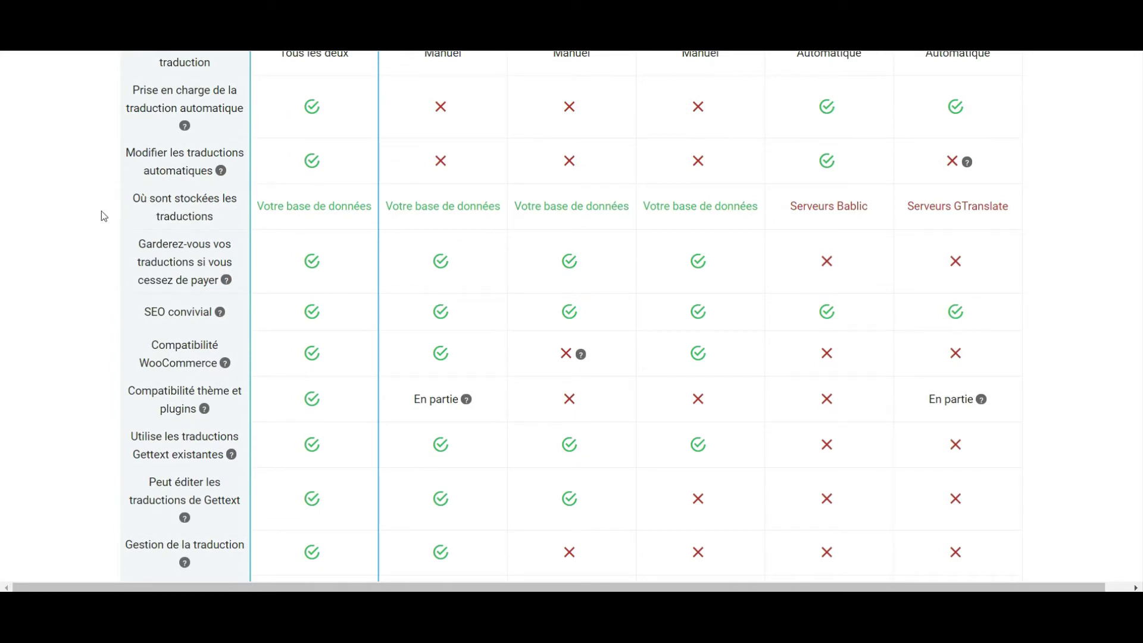
{"action": "scroll", "coordinate": [101, 211], "scroll_direction": "down", "scroll_amount": 1}
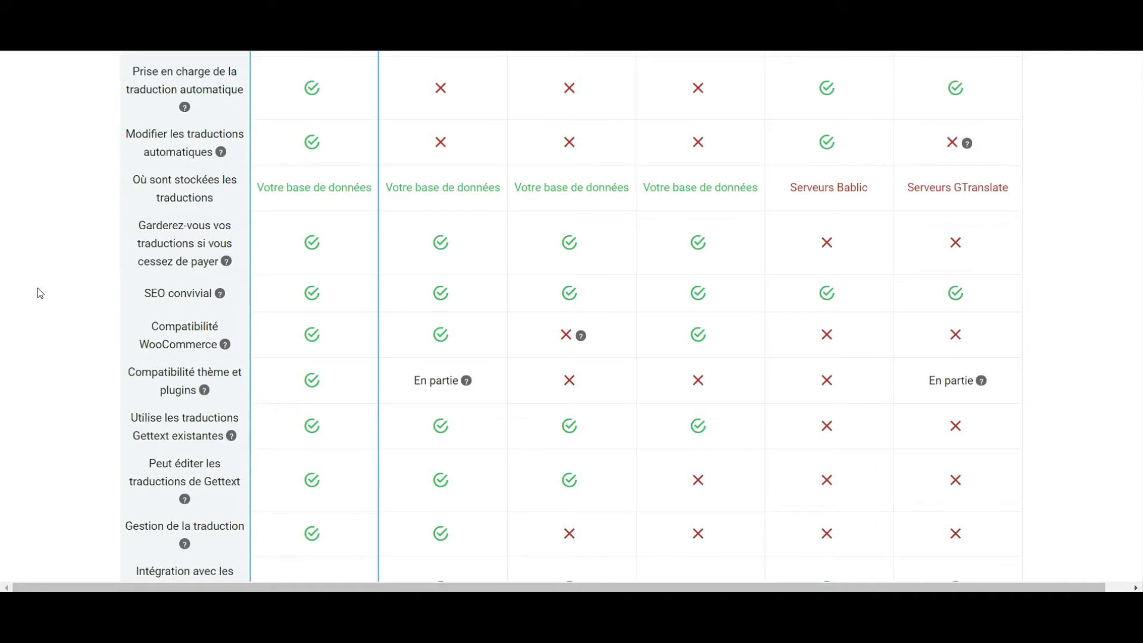
{"action": "scroll", "coordinate": [39, 293], "scroll_direction": "down", "scroll_amount": 2}
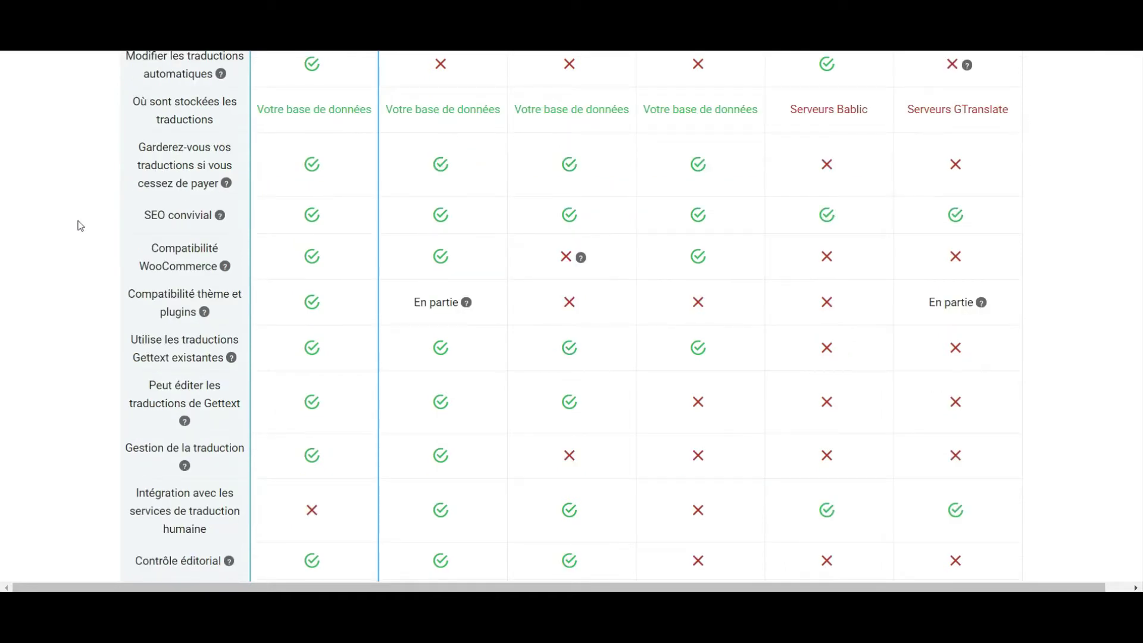
{"action": "scroll", "coordinate": [80, 225], "scroll_direction": "down", "scroll_amount": 2}
{"action": "scroll", "coordinate": [80, 226], "scroll_direction": "down", "scroll_amount": 1}
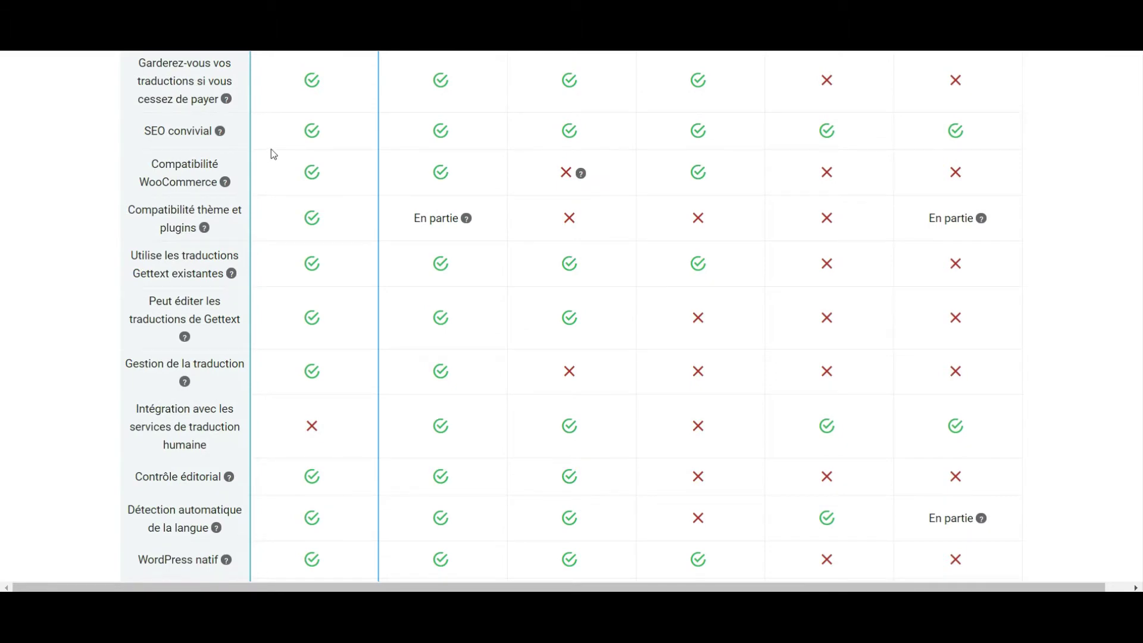
{"action": "scroll", "coordinate": [270, 154], "scroll_direction": "down", "scroll_amount": 1}
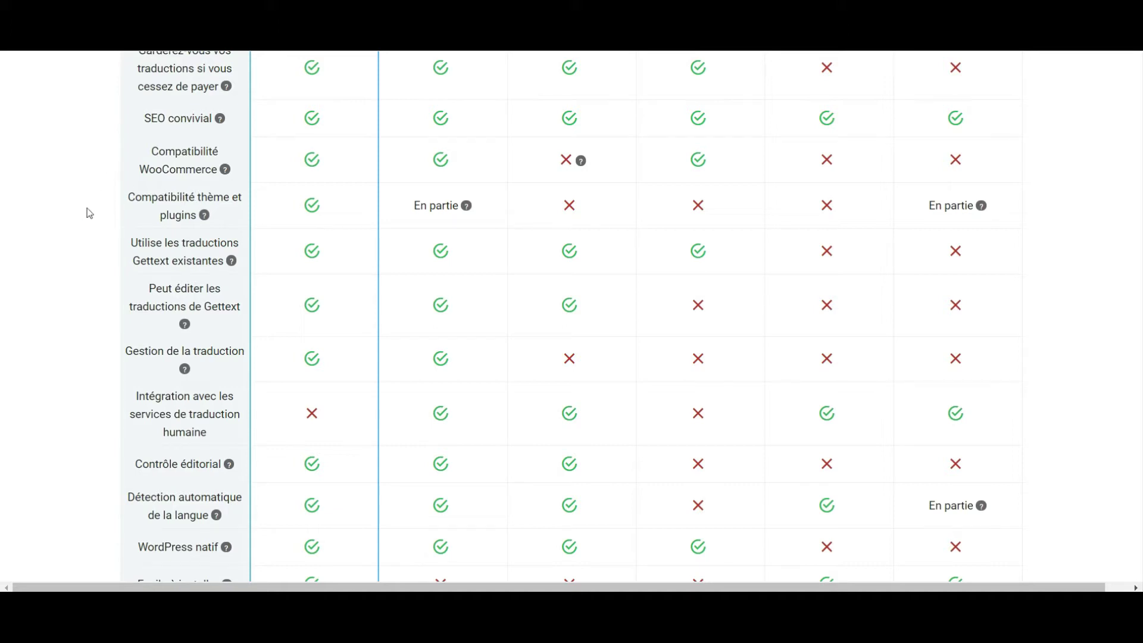
{"action": "scroll", "coordinate": [89, 213], "scroll_direction": "down", "scroll_amount": 4}
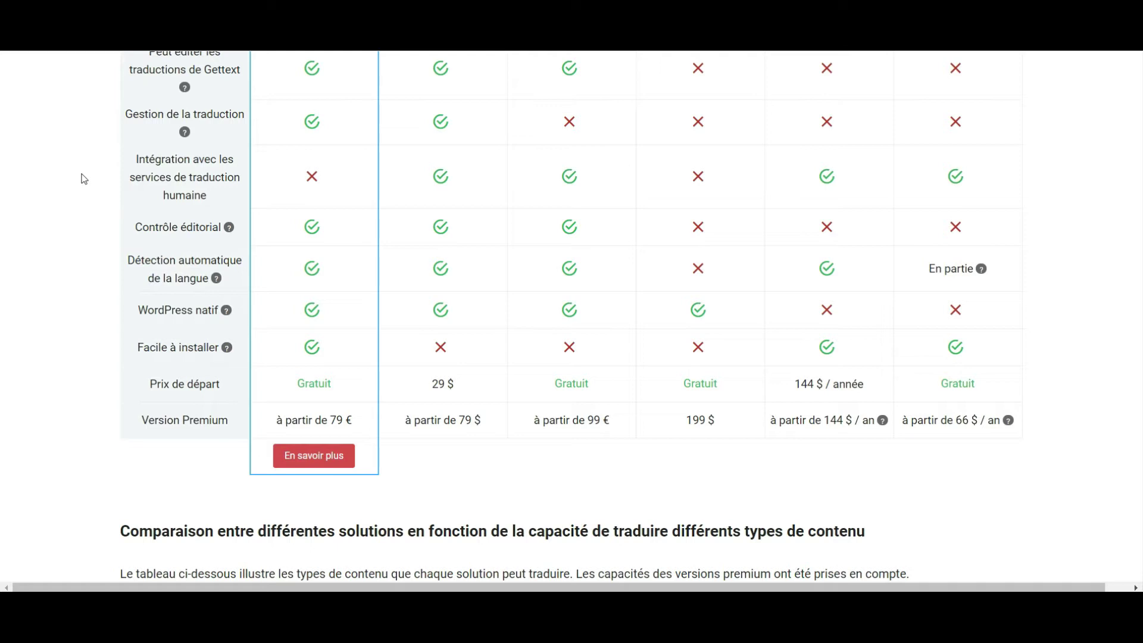
Examine the starting prices and the table comparing which content types each translation solution can translate.
{"action": "scroll", "coordinate": [84, 178], "scroll_direction": "down", "scroll_amount": 3}
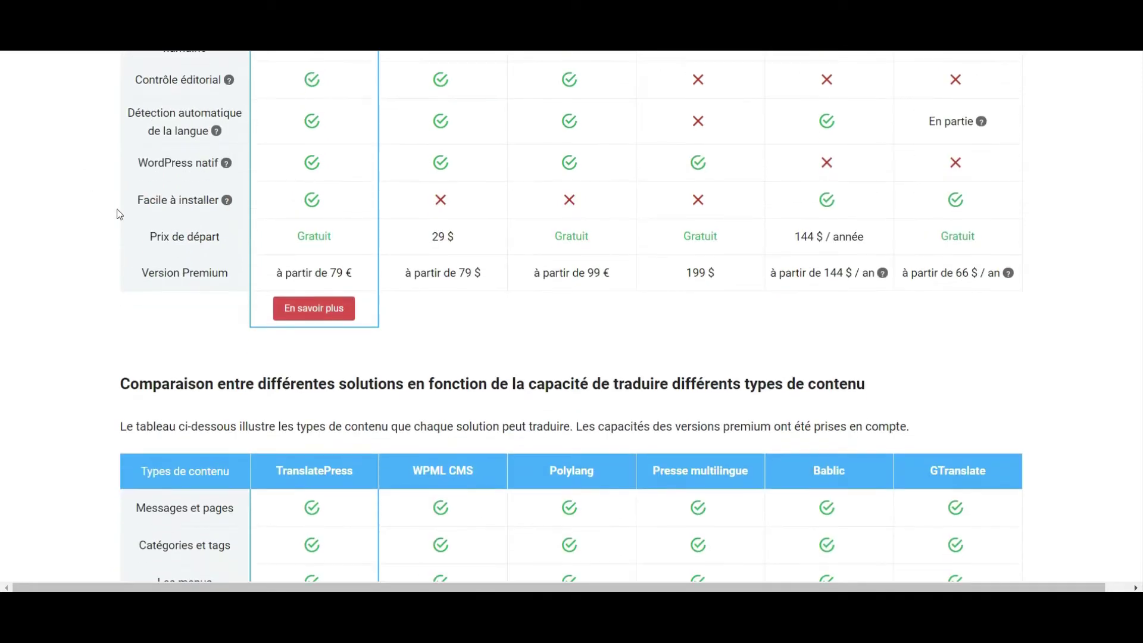
{"action": "scroll", "coordinate": [119, 230], "scroll_direction": "down", "scroll_amount": 5}
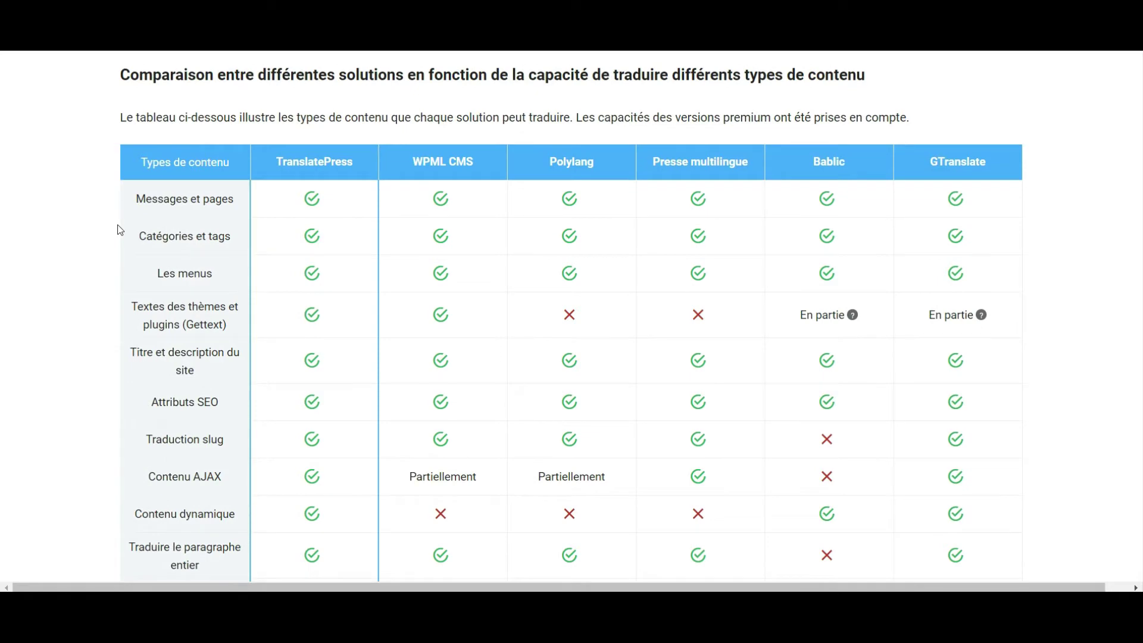
{"action": "scroll", "coordinate": [119, 230], "scroll_direction": "down", "scroll_amount": 2}
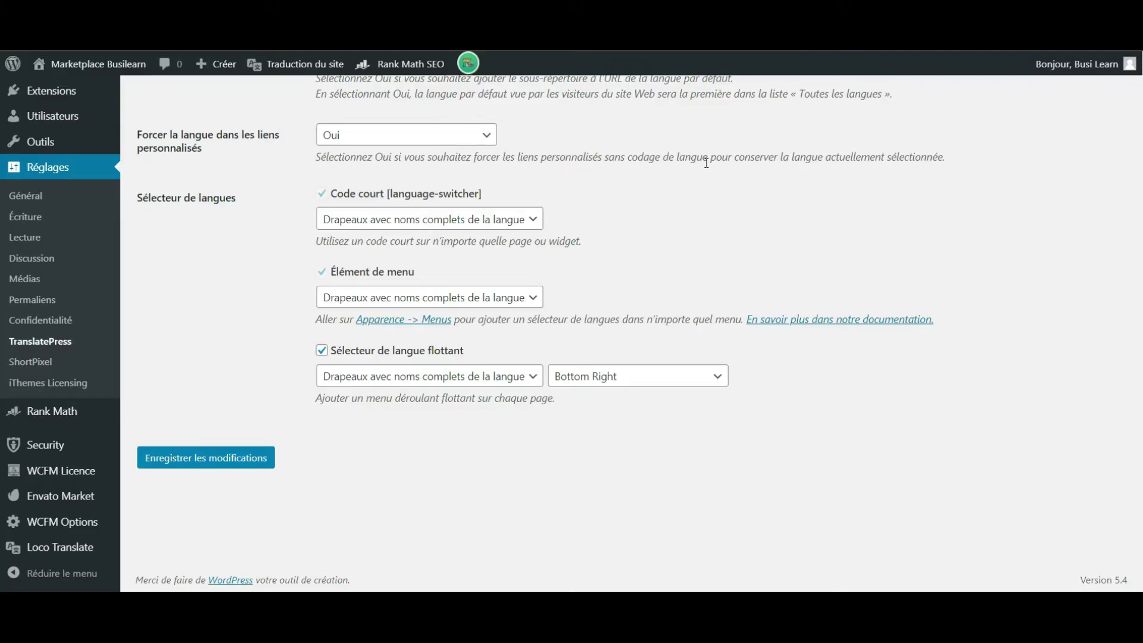
Review the default language, site languages, native language name and subdirectory options in the TranslatePress general settings in WordPress.
{"action": "scroll", "coordinate": [710, 171], "scroll_direction": "up", "scroll_amount": 1}
{"action": "scroll", "coordinate": [709, 171], "scroll_direction": "up", "scroll_amount": 3}
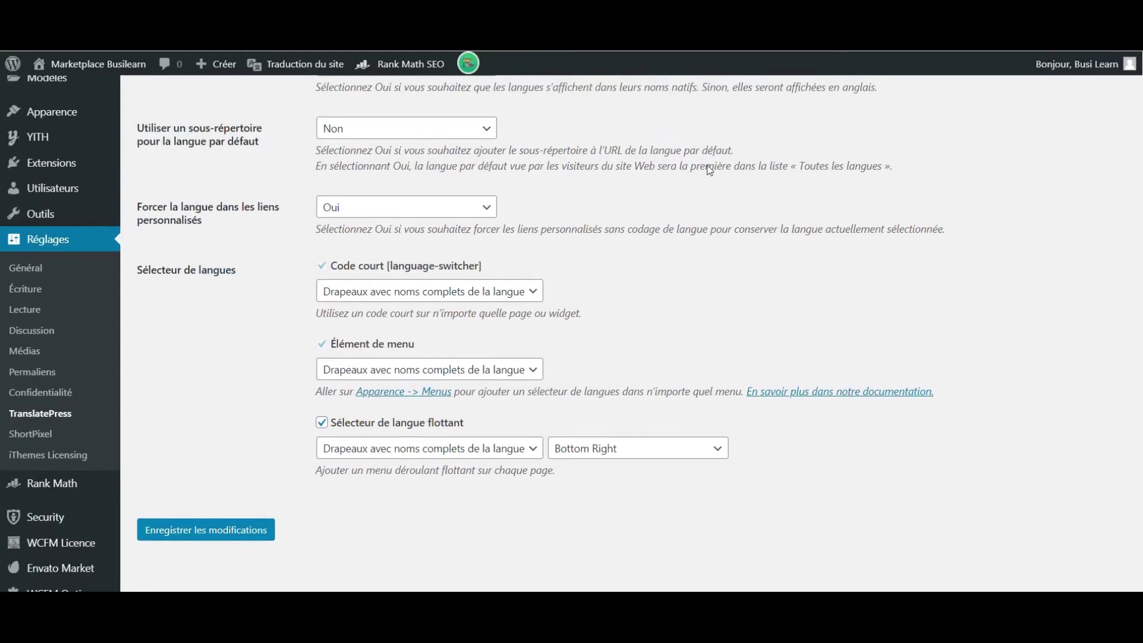
{"action": "scroll", "coordinate": [710, 171], "scroll_direction": "up", "scroll_amount": 4}
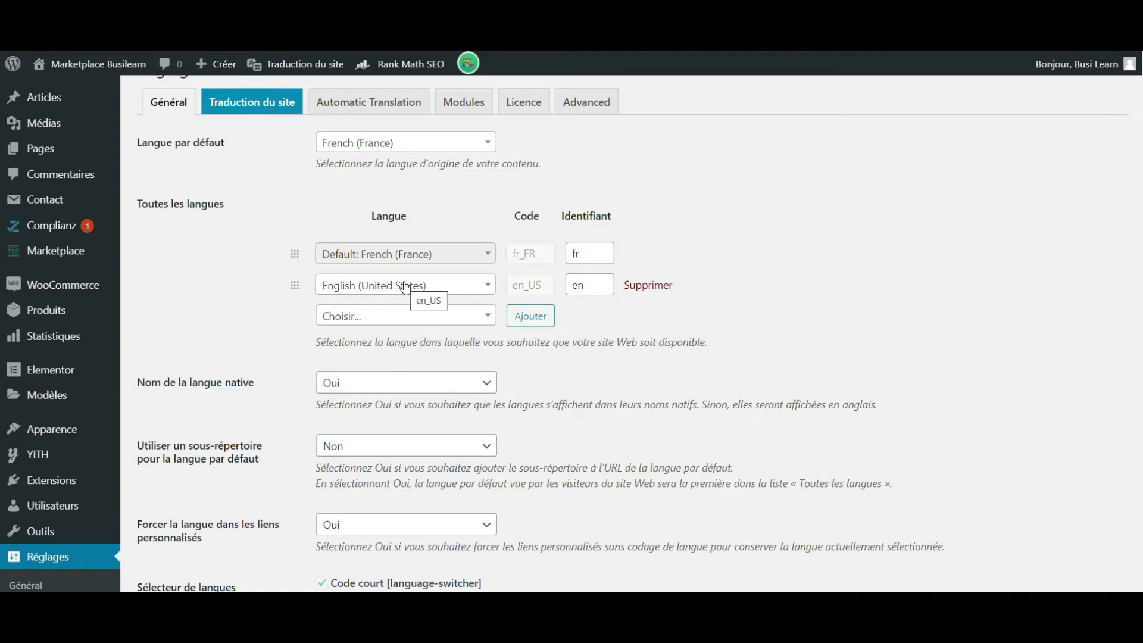
{"action": "scroll", "coordinate": [405, 287], "scroll_direction": "down", "scroll_amount": 2}
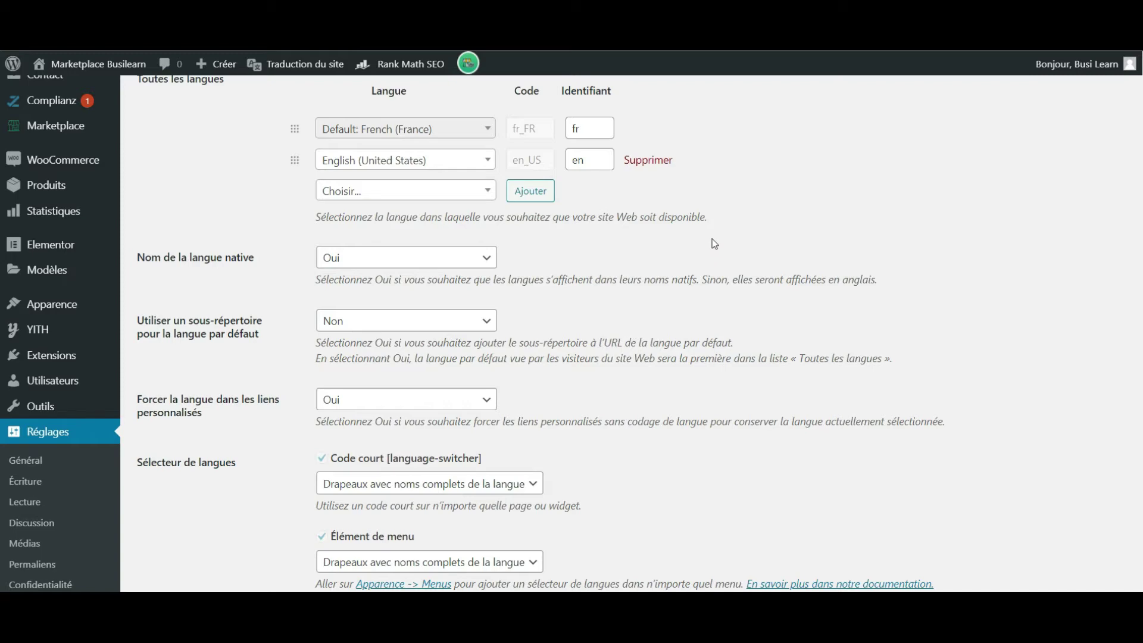
{"action": "scroll", "coordinate": [712, 238], "scroll_direction": "down", "scroll_amount": 3}
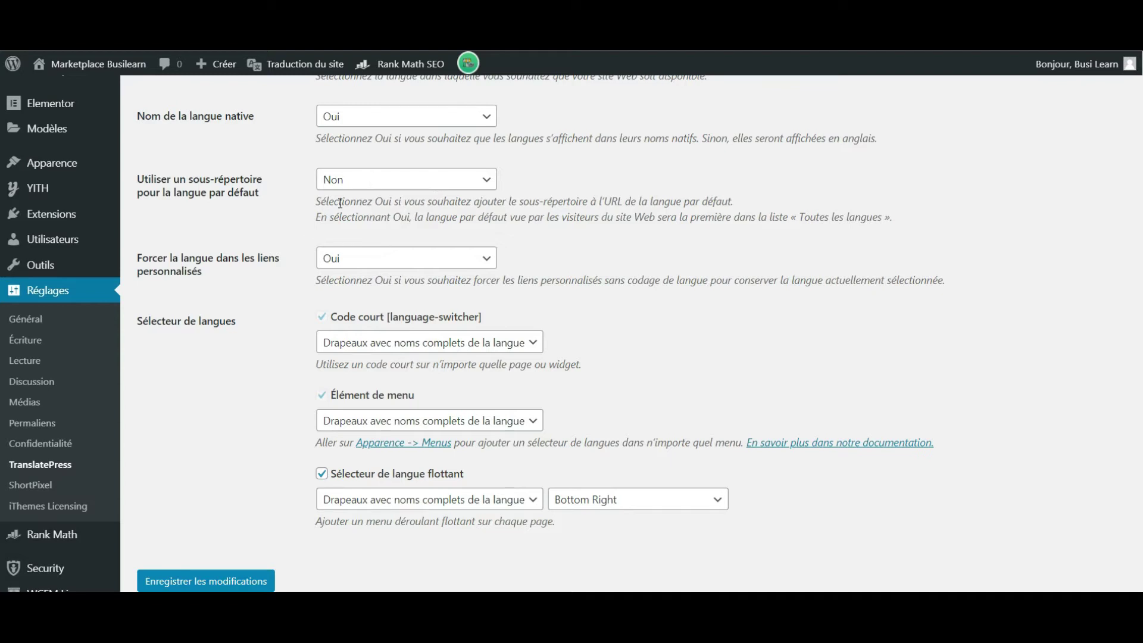
Highlight the [language-switcher] shortcode and review the menu item and floating language switcher options.
{"action": "scroll", "coordinate": [392, 240], "scroll_direction": "down", "scroll_amount": 1}
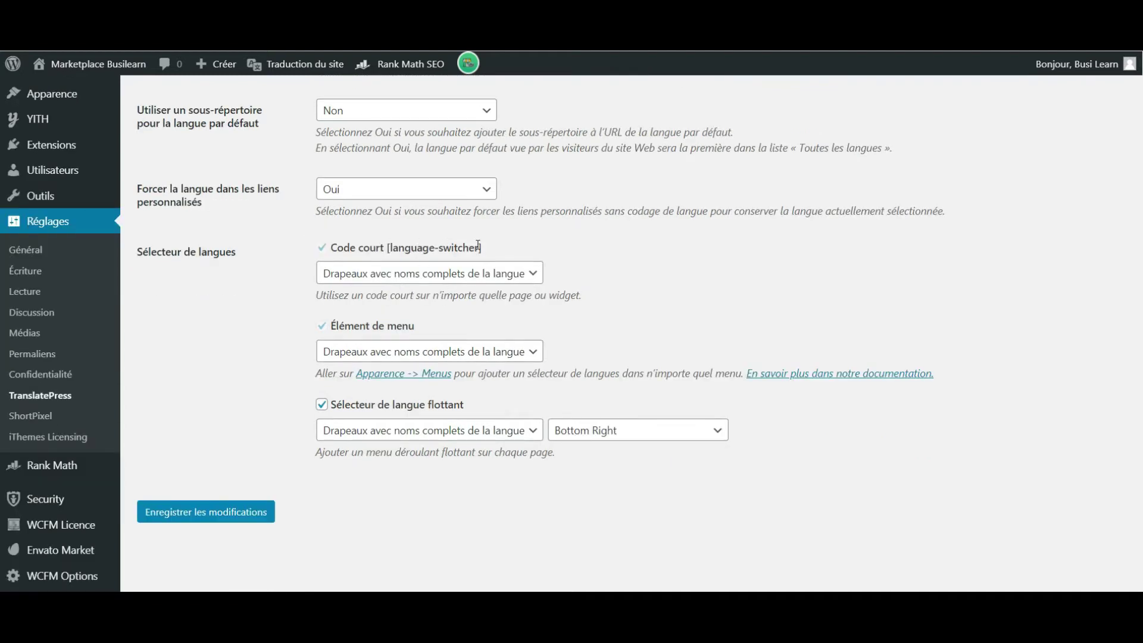
{"action": "left_click_drag", "start_coordinate": [484, 249], "coordinate": [388, 249]}
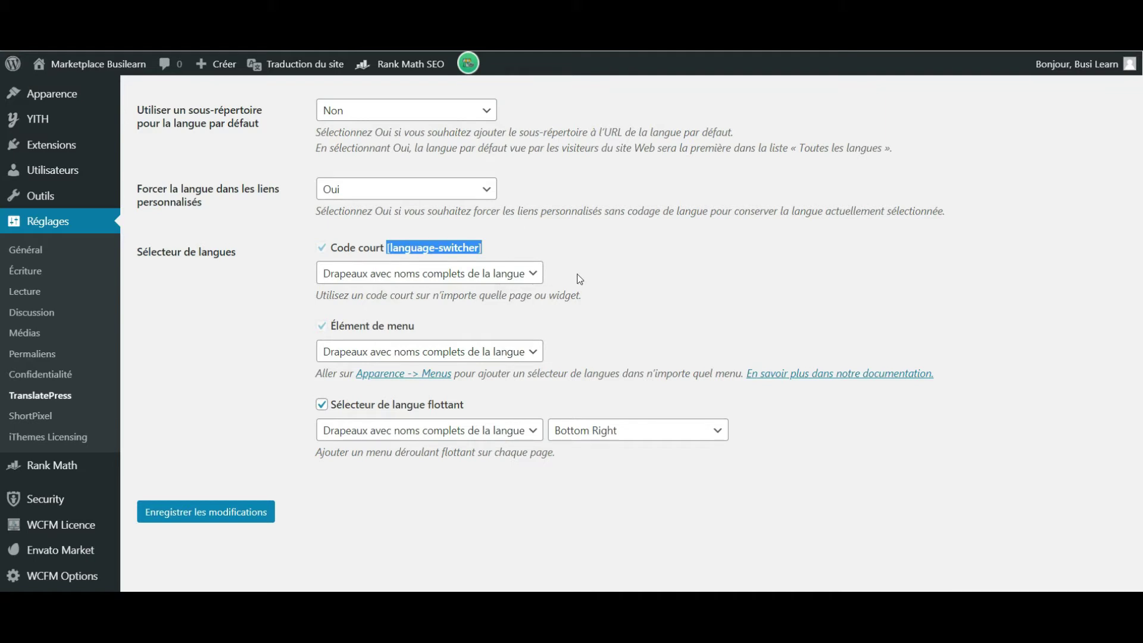
{"action": "scroll", "coordinate": [572, 280], "scroll_direction": "down", "scroll_amount": 1}
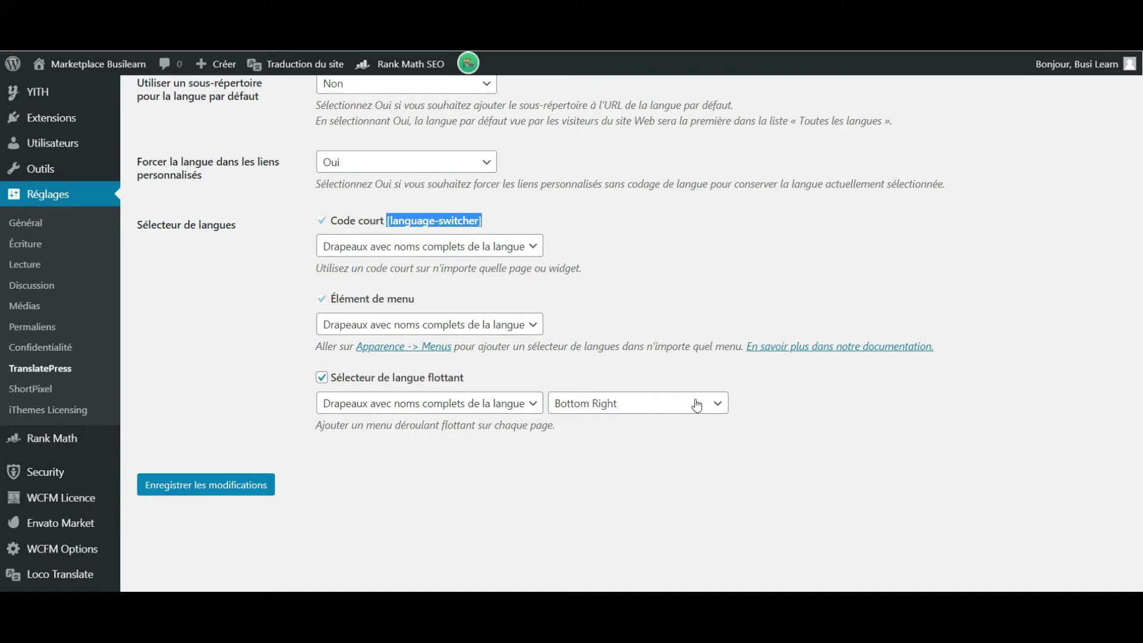
Open the TranslatePress automatic translation settings and set Enable Automatic Translation to Oui.
{"action": "scroll", "coordinate": [843, 393], "scroll_direction": "up", "scroll_amount": 7}
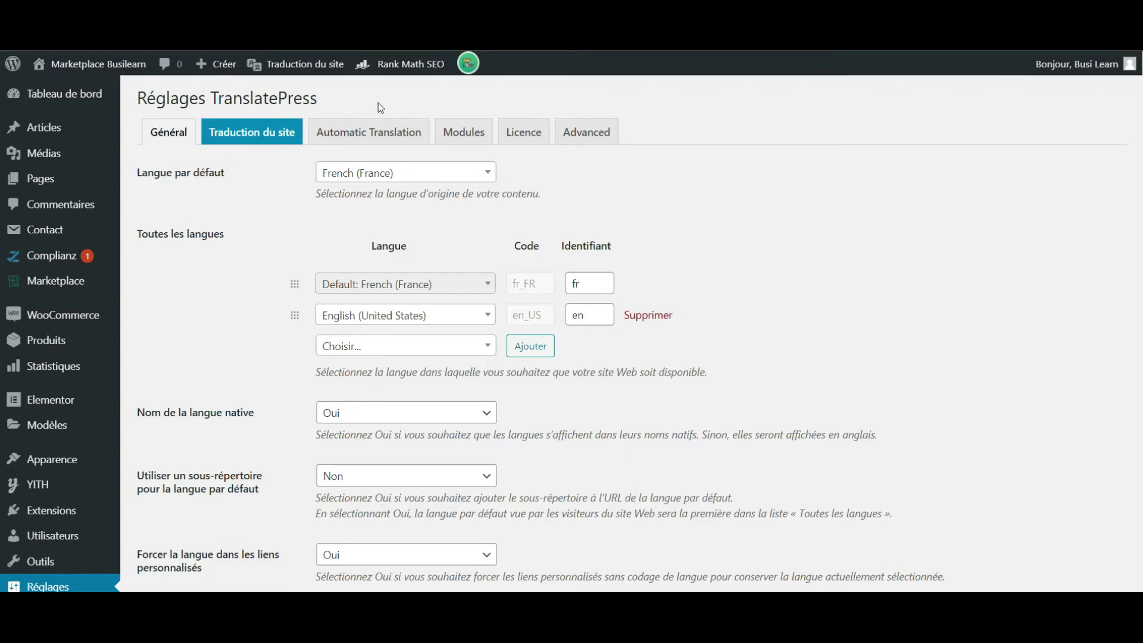
{"action": "left_click", "coordinate": [378, 135]}
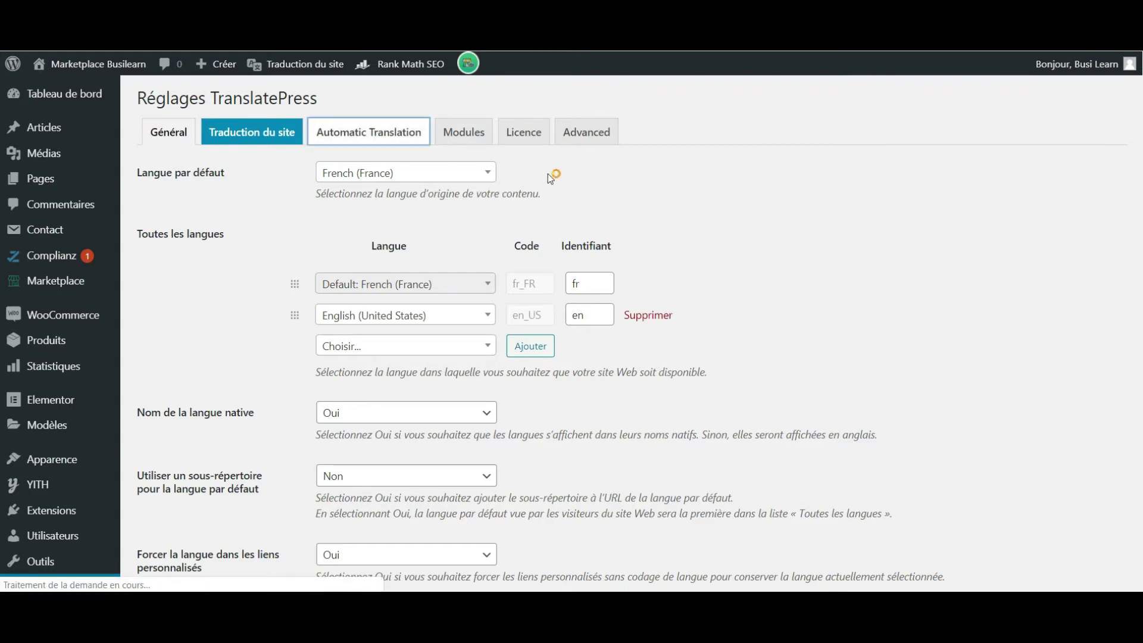
{"action": "left_click", "coordinate": [459, 176]}
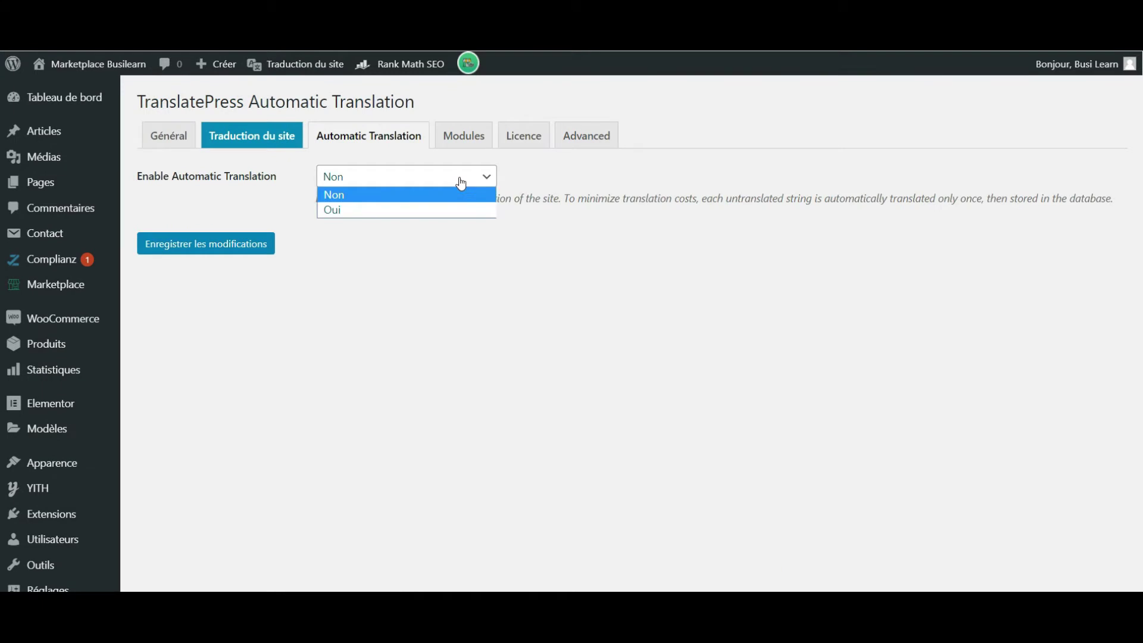
{"action": "left_click", "coordinate": [440, 211]}
Review the translation engine, API key and daily character limit settings, and turn off Block Crawlers.
{"action": "scroll", "coordinate": [341, 163], "scroll_direction": "down", "scroll_amount": 1}
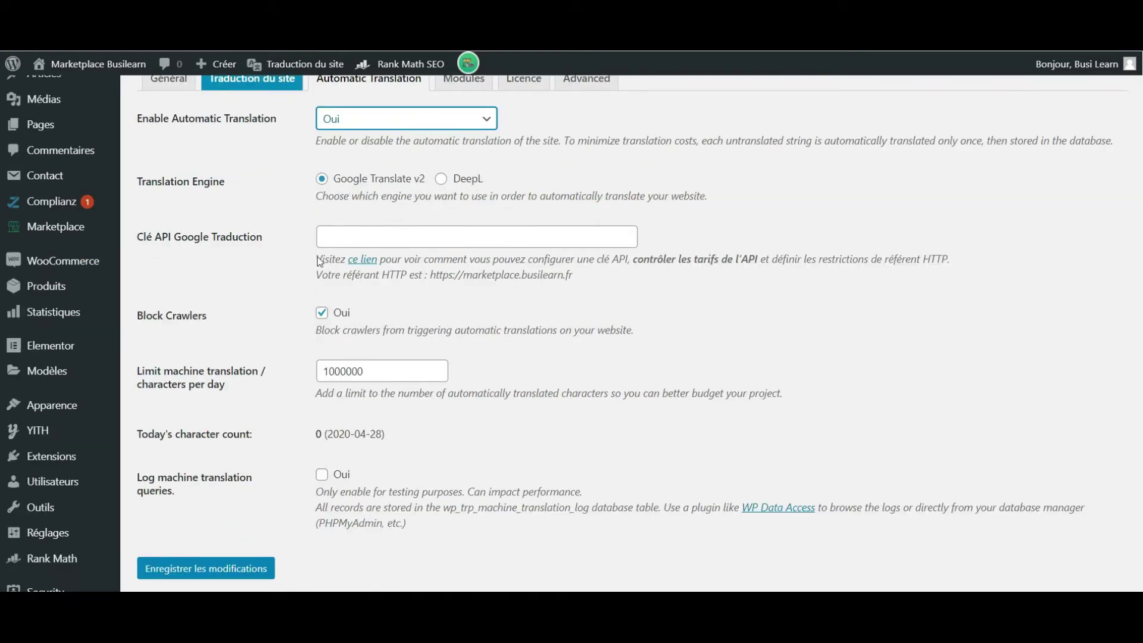
{"action": "scroll", "coordinate": [344, 240], "scroll_direction": "down", "scroll_amount": 2}
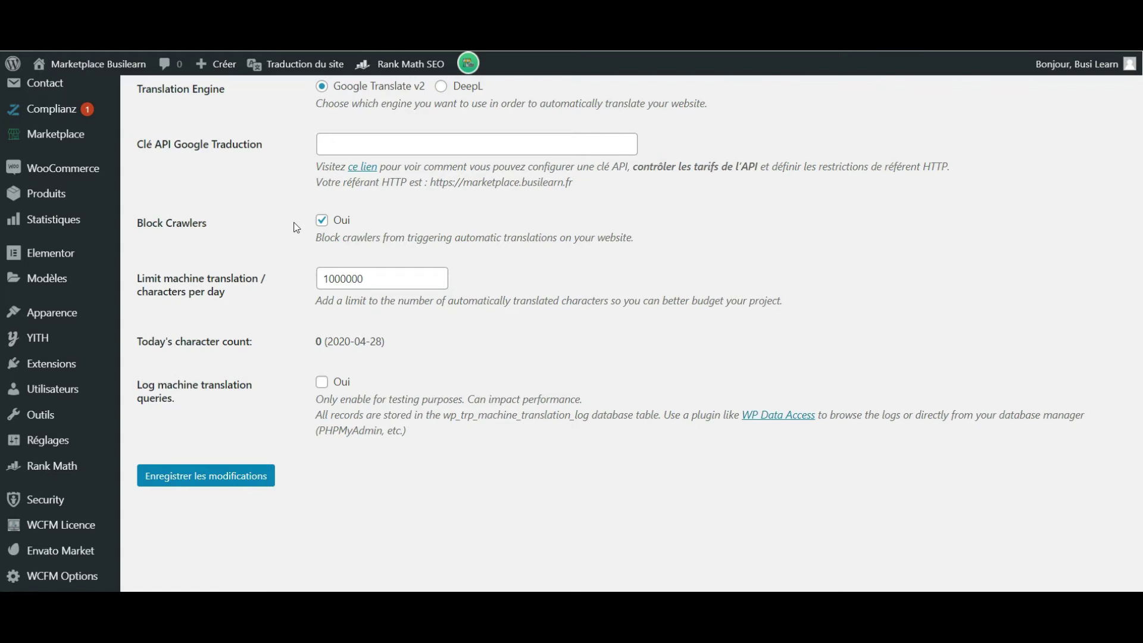
{"action": "scroll", "coordinate": [296, 228], "scroll_direction": "down", "scroll_amount": 1}
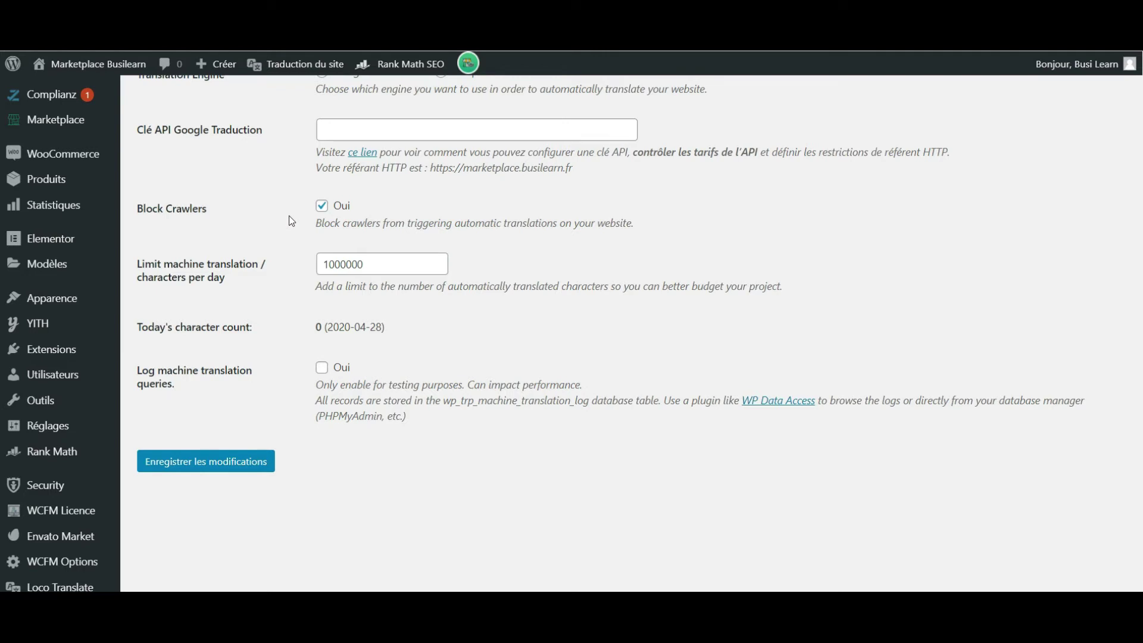
{"action": "scroll", "coordinate": [291, 221], "scroll_direction": "down", "scroll_amount": 1}
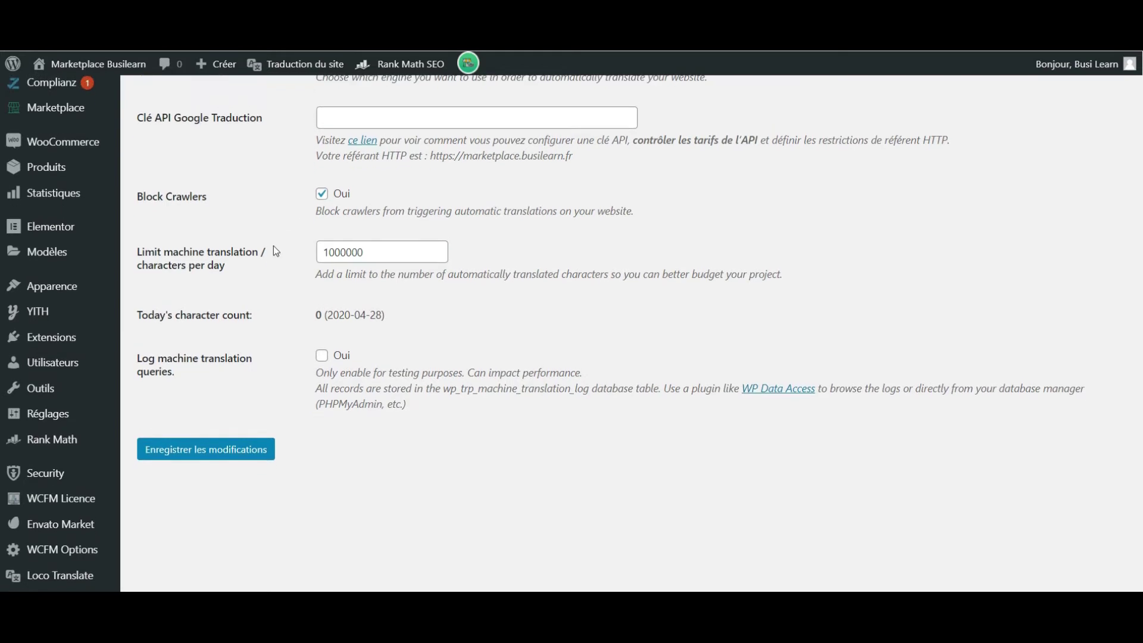
{"action": "left_click", "coordinate": [322, 196]}
{"action": "scroll", "coordinate": [273, 268], "scroll_direction": "down", "scroll_amount": 1}
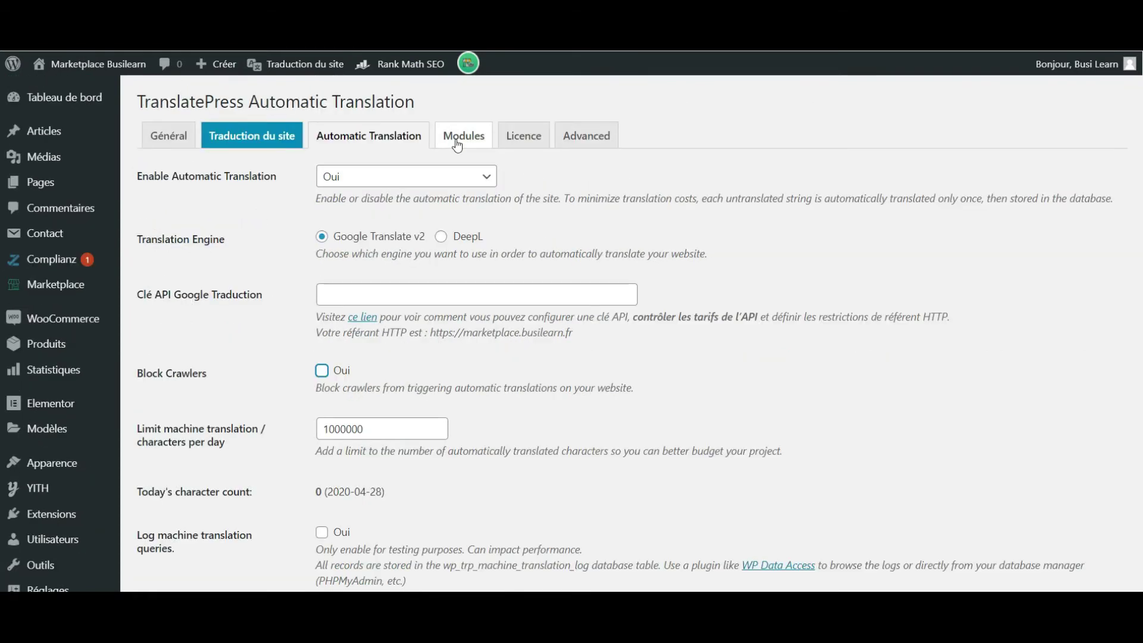
Open the TranslatePress modules page and review the available advanced and Pro modules.
{"action": "left_click", "coordinate": [462, 138]}
{"action": "scroll", "coordinate": [558, 216], "scroll_direction": "down", "scroll_amount": 5}
{"action": "scroll", "coordinate": [560, 221], "scroll_direction": "down", "scroll_amount": 3}
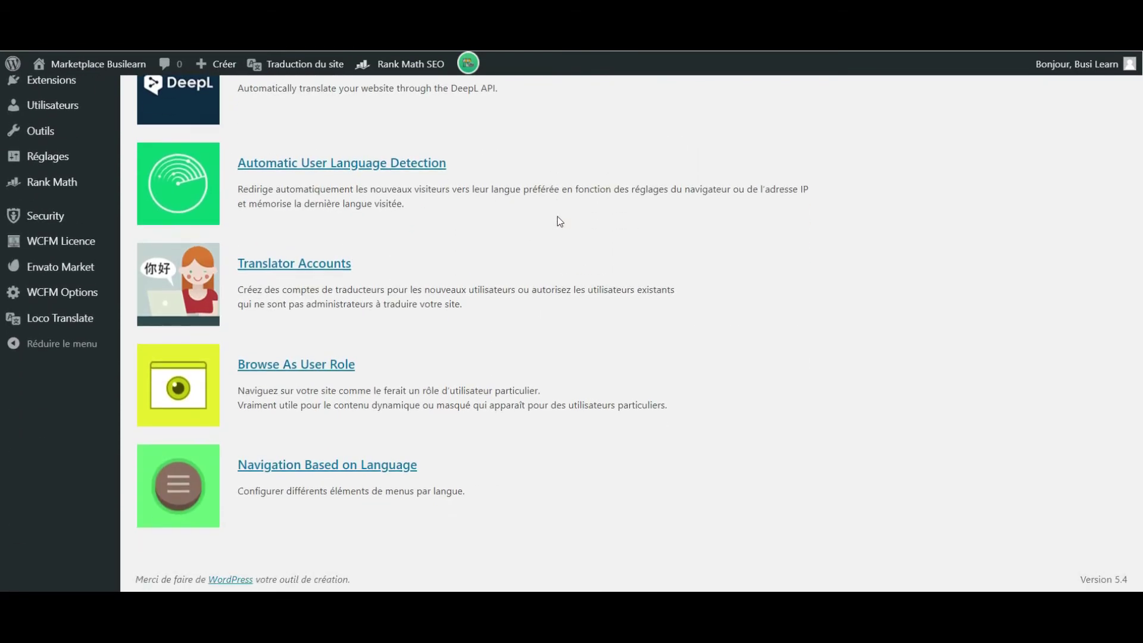
{"action": "scroll", "coordinate": [560, 222], "scroll_direction": "up", "scroll_amount": 3}
{"action": "scroll", "coordinate": [559, 218], "scroll_direction": "up", "scroll_amount": 4}
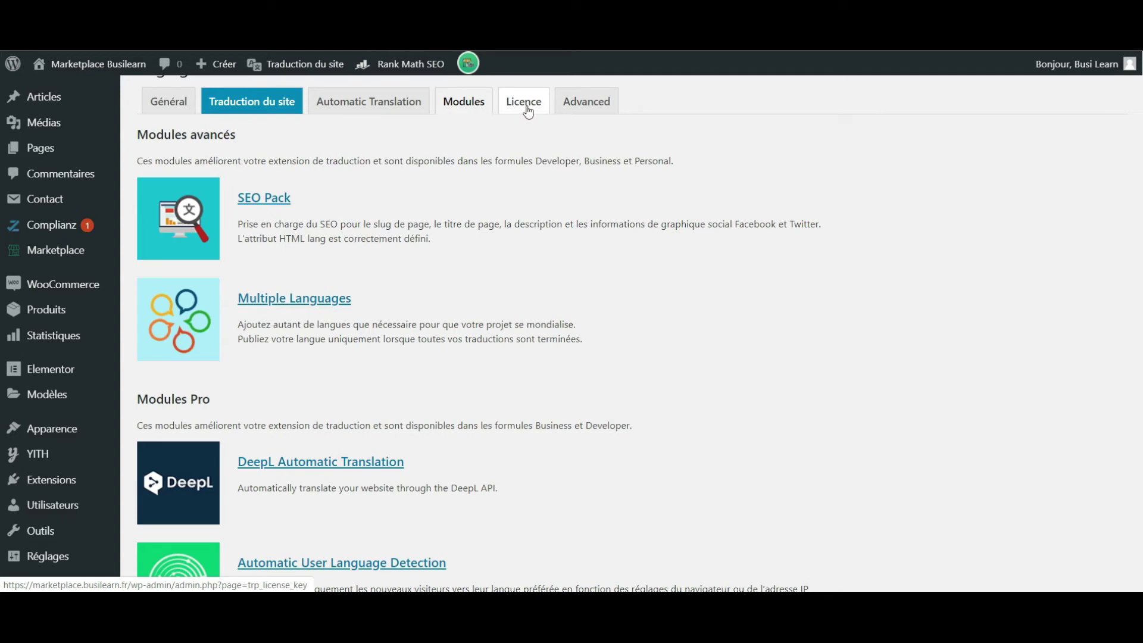
Open the TranslatePress advanced settings and review the troubleshooting, exclude strings and debug options.
{"action": "left_click", "coordinate": [574, 100]}
{"action": "scroll", "coordinate": [728, 218], "scroll_direction": "down", "scroll_amount": 2}
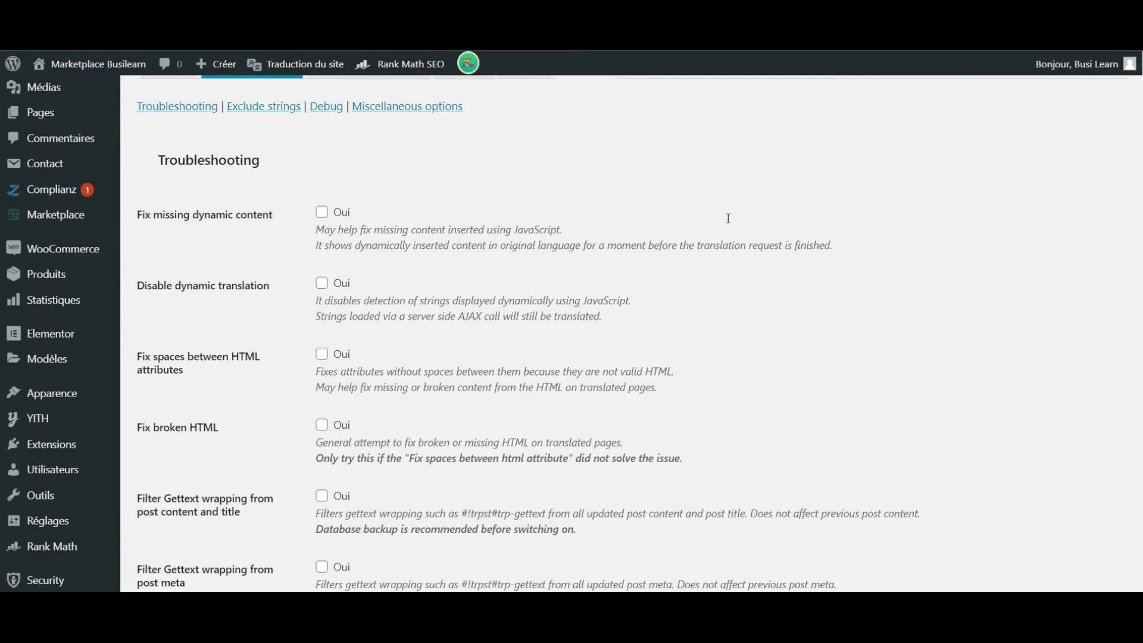
{"action": "scroll", "coordinate": [728, 218], "scroll_direction": "down", "scroll_amount": 1}
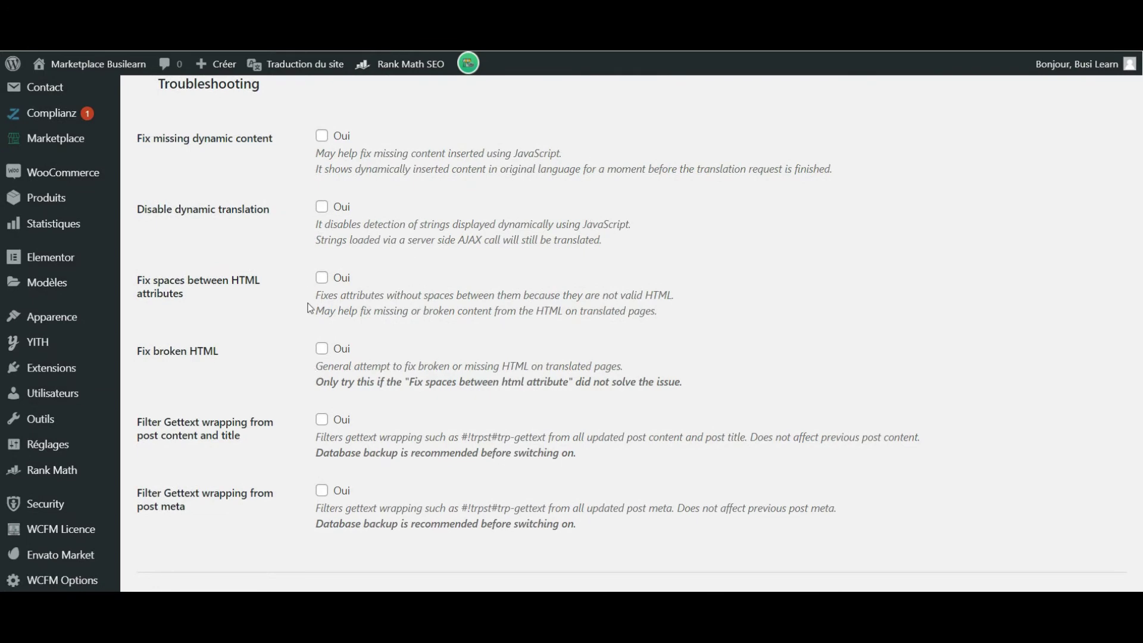
{"action": "scroll", "coordinate": [310, 307], "scroll_direction": "down", "scroll_amount": 3}
{"action": "scroll", "coordinate": [309, 307], "scroll_direction": "down", "scroll_amount": 10}
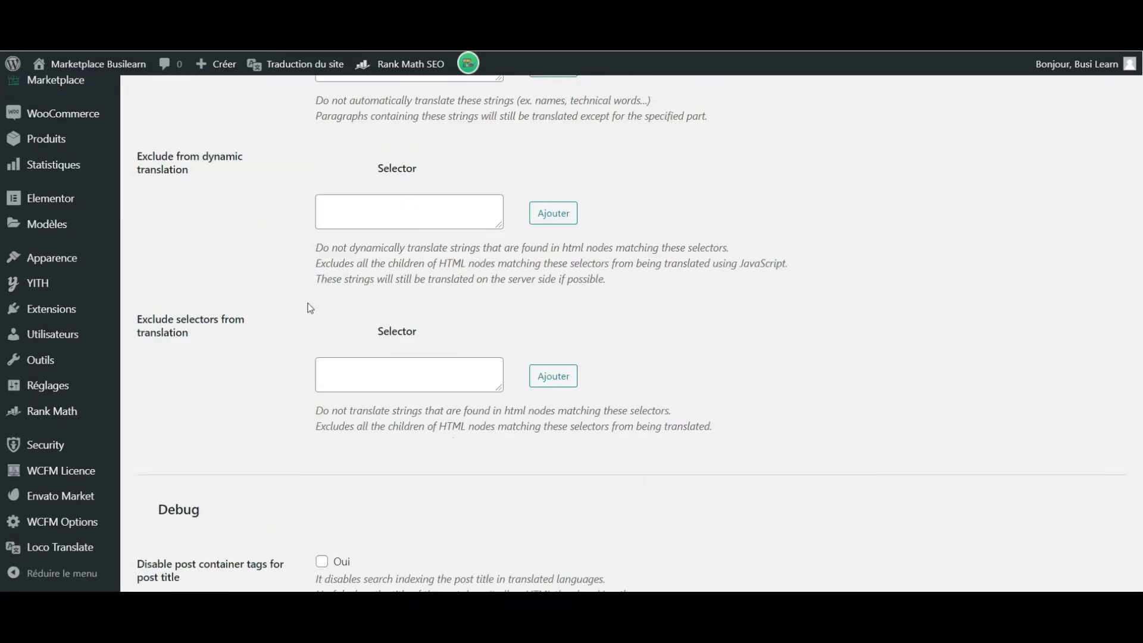
{"action": "scroll", "coordinate": [310, 308], "scroll_direction": "up", "scroll_amount": 3}
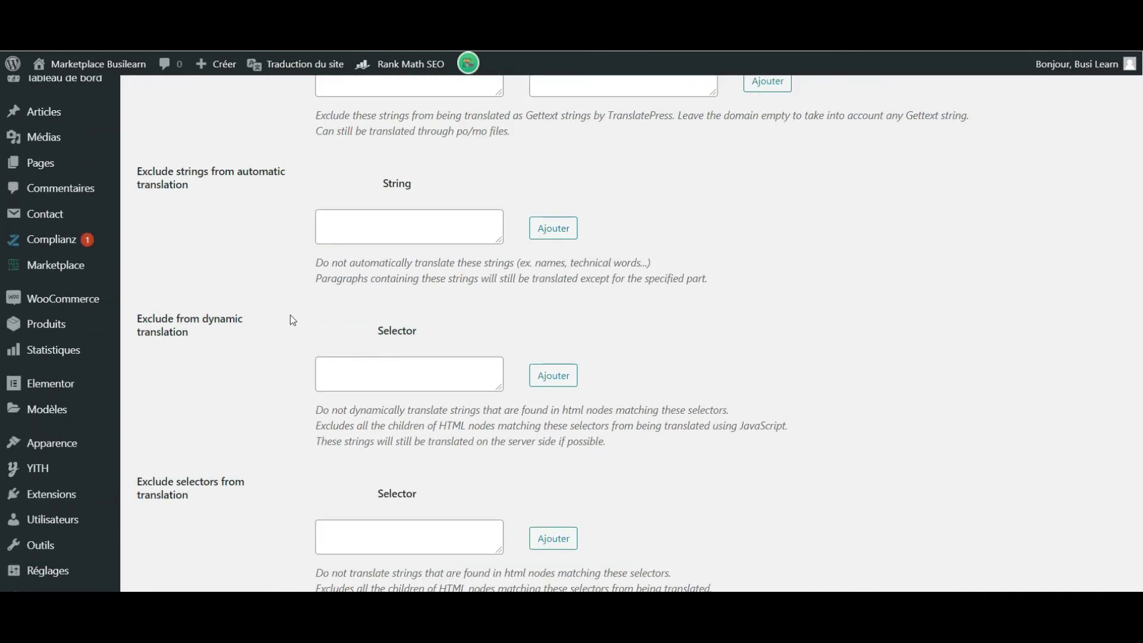
{"action": "scroll", "coordinate": [292, 320], "scroll_direction": "up", "scroll_amount": 1}
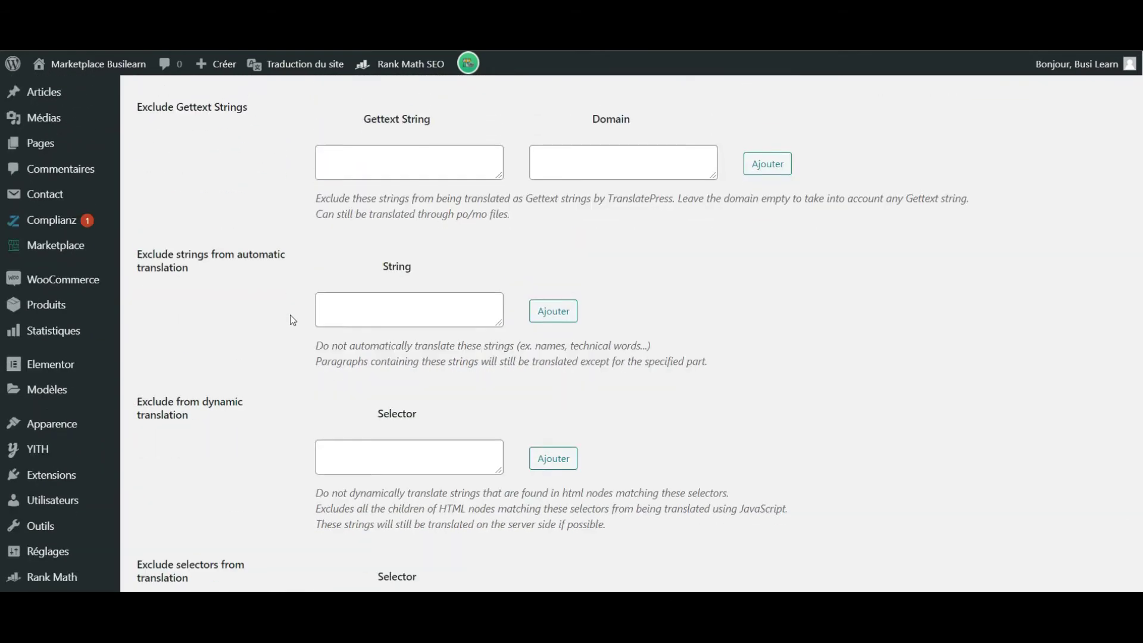
{"action": "scroll", "coordinate": [293, 320], "scroll_direction": "down", "scroll_amount": 4}
{"action": "scroll", "coordinate": [292, 321], "scroll_direction": "down", "scroll_amount": 7}
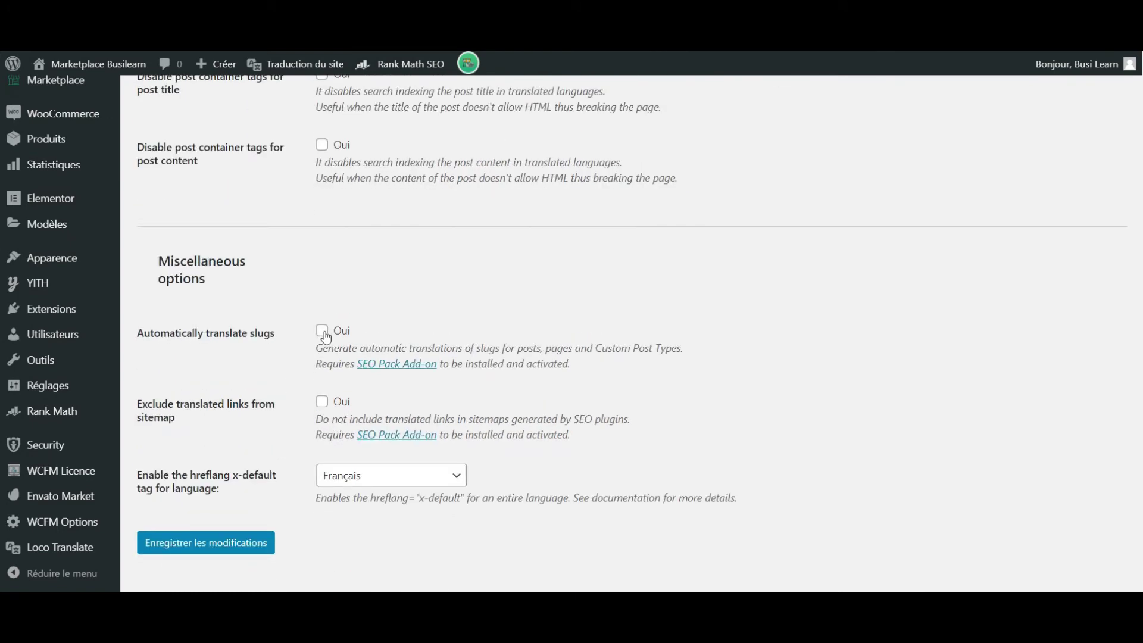
Turn on Automatically translate slugs and Exclude translated links from sitemap in the miscellaneous options.
{"action": "left_click", "coordinate": [321, 330]}
{"action": "scroll", "coordinate": [305, 248], "scroll_direction": "down", "scroll_amount": 1}
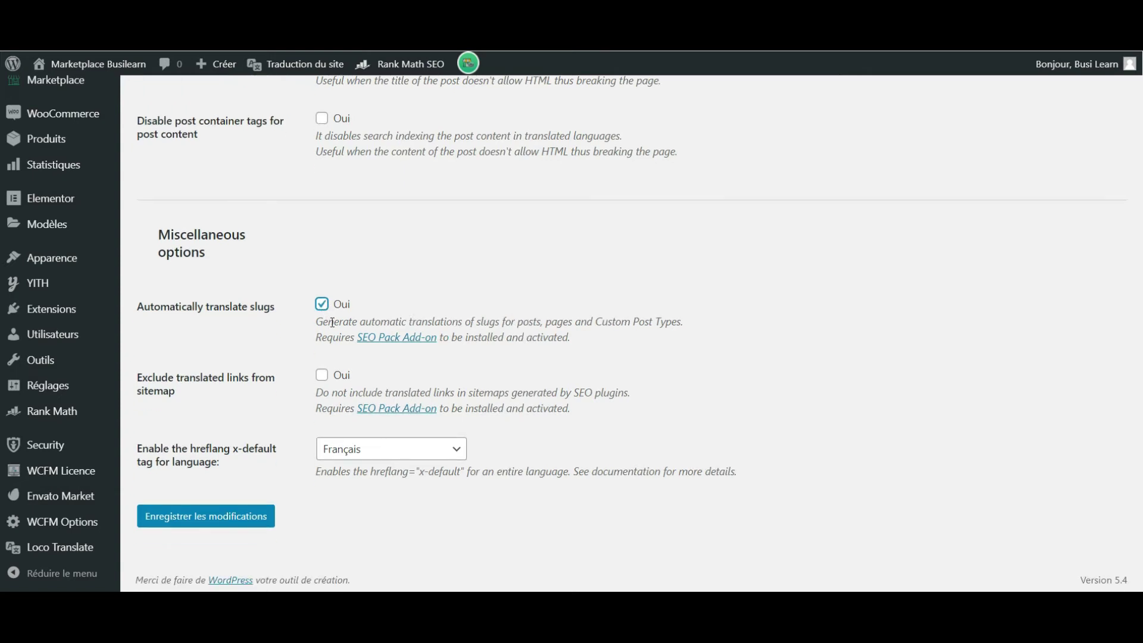
{"action": "left_click", "coordinate": [321, 375]}
{"action": "scroll", "coordinate": [312, 450], "scroll_direction": "up", "scroll_amount": 5}
{"action": "scroll", "coordinate": [312, 452], "scroll_direction": "up", "scroll_amount": 15}
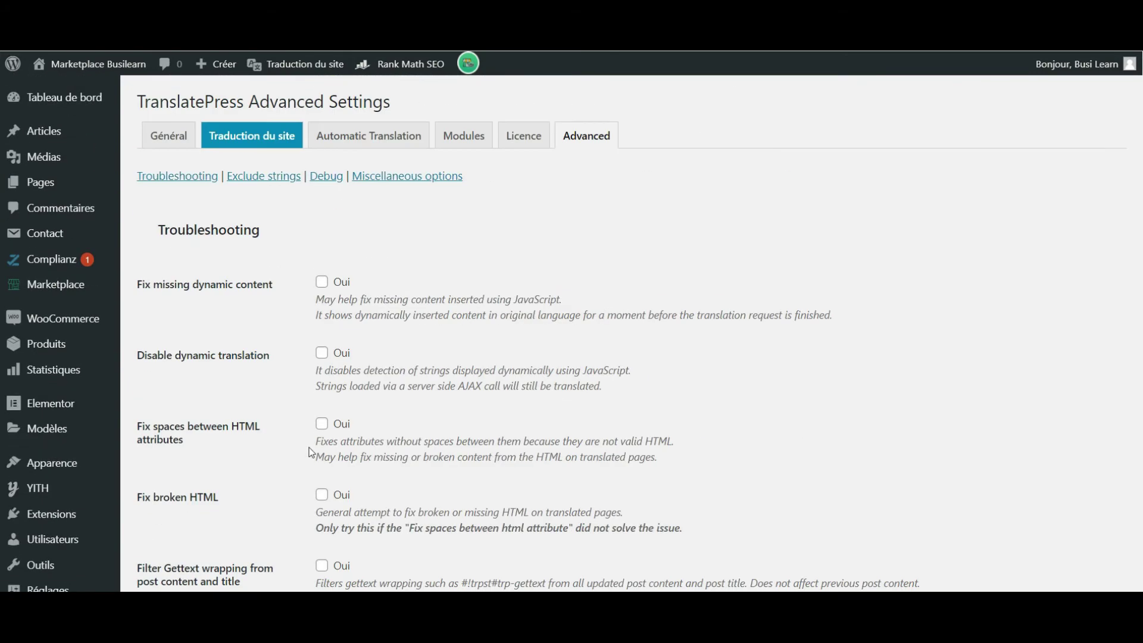
Return to the modules page and review the SEO Pack, Multiple Languages and Pro module descriptions.
{"action": "left_click", "coordinate": [470, 136]}
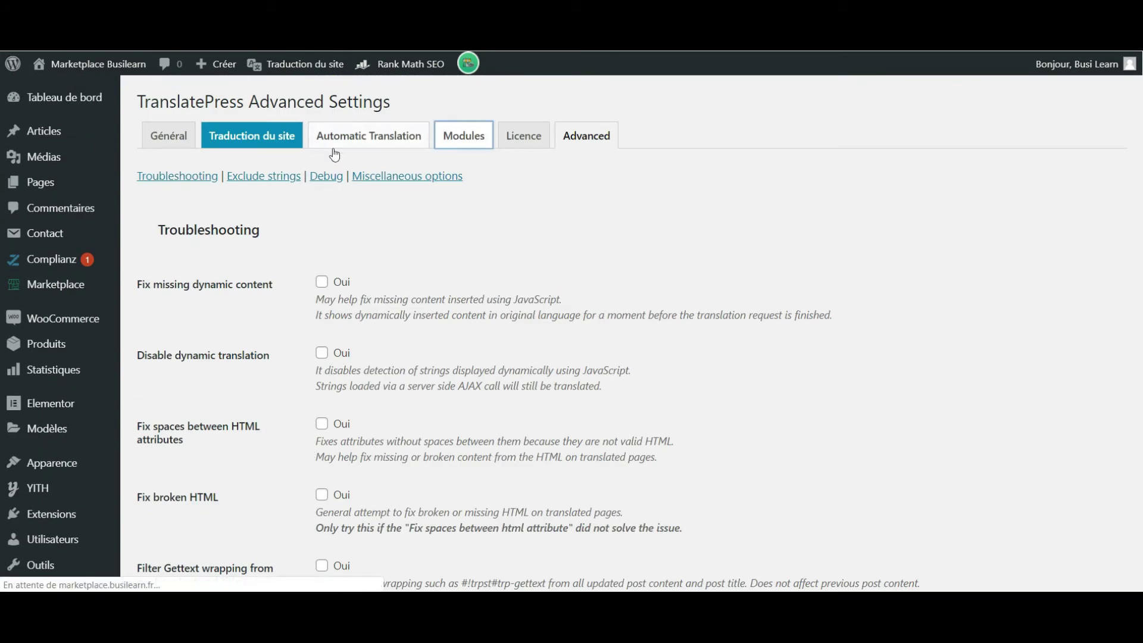
{"action": "scroll", "coordinate": [335, 222], "scroll_direction": "down", "scroll_amount": 1}
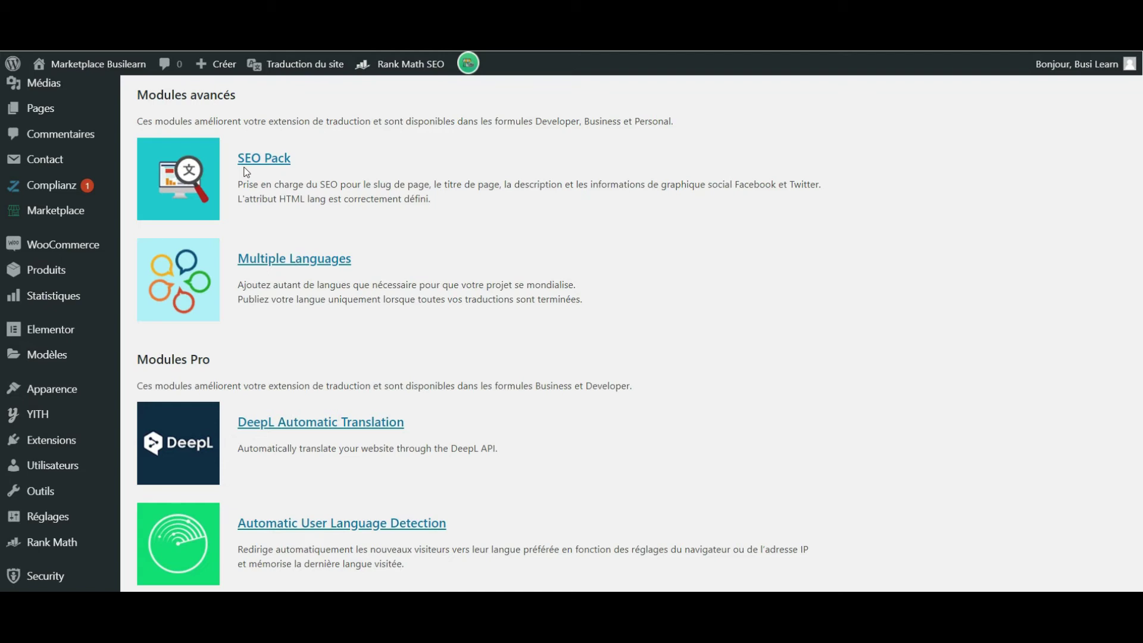
{"action": "scroll", "coordinate": [247, 172], "scroll_direction": "down", "scroll_amount": 2}
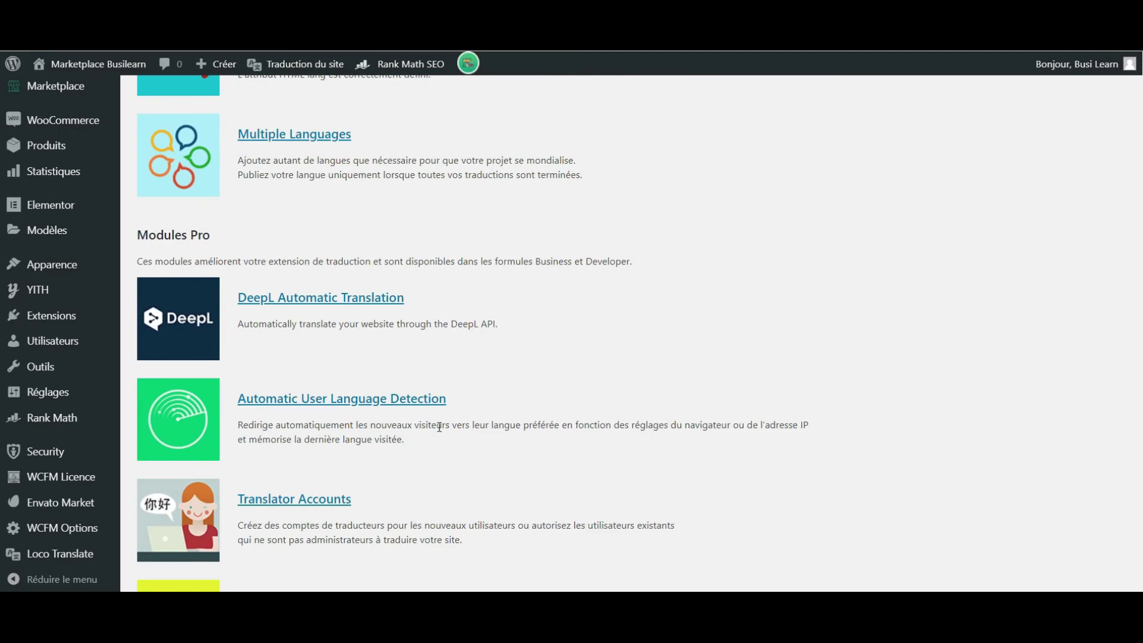
{"action": "scroll", "coordinate": [441, 428], "scroll_direction": "down", "scroll_amount": 2}
{"action": "scroll", "coordinate": [442, 429], "scroll_direction": "up", "scroll_amount": 5}
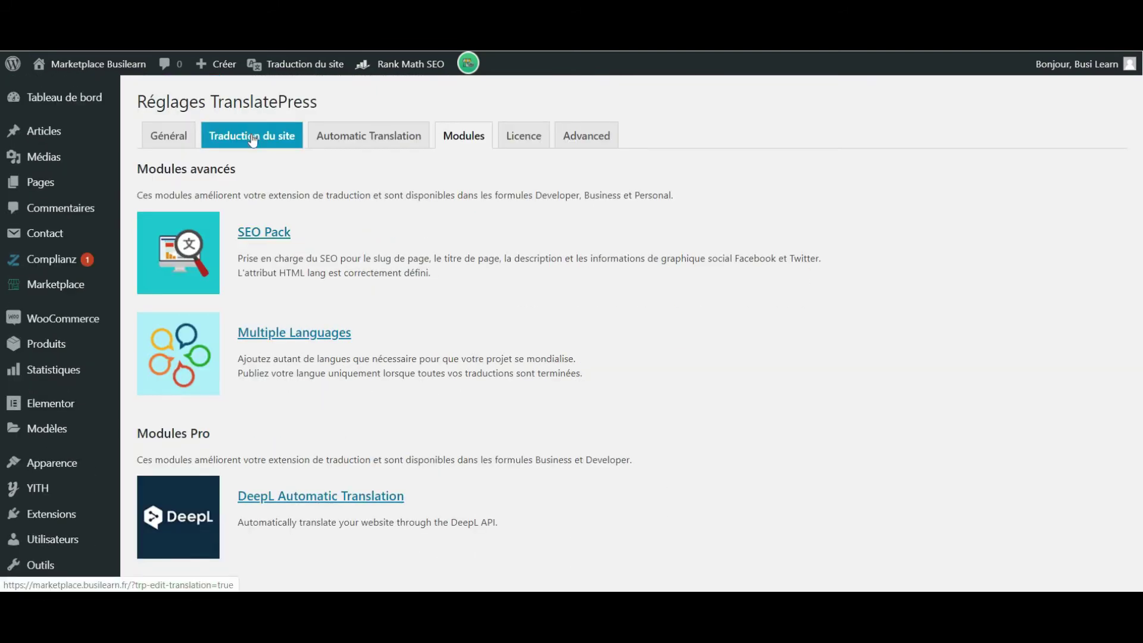
Open the front-end site translation editor and switch its language from Français to English.
{"action": "left_click", "coordinate": [252, 139]}
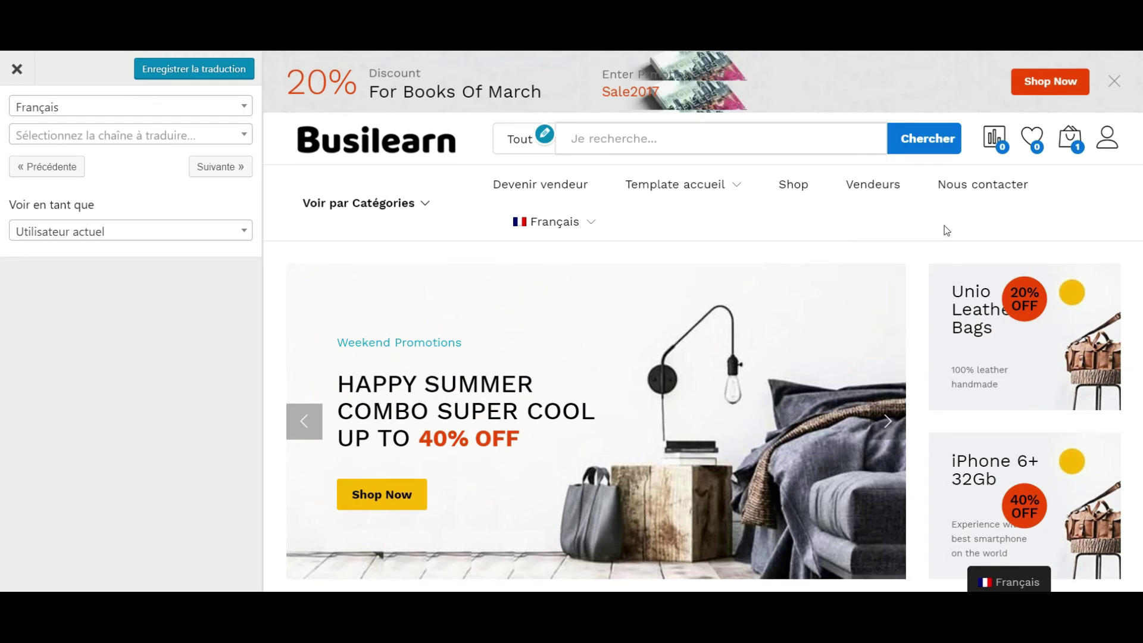
{"action": "left_click", "coordinate": [125, 106]}
{"action": "left_click", "coordinate": [122, 185]}
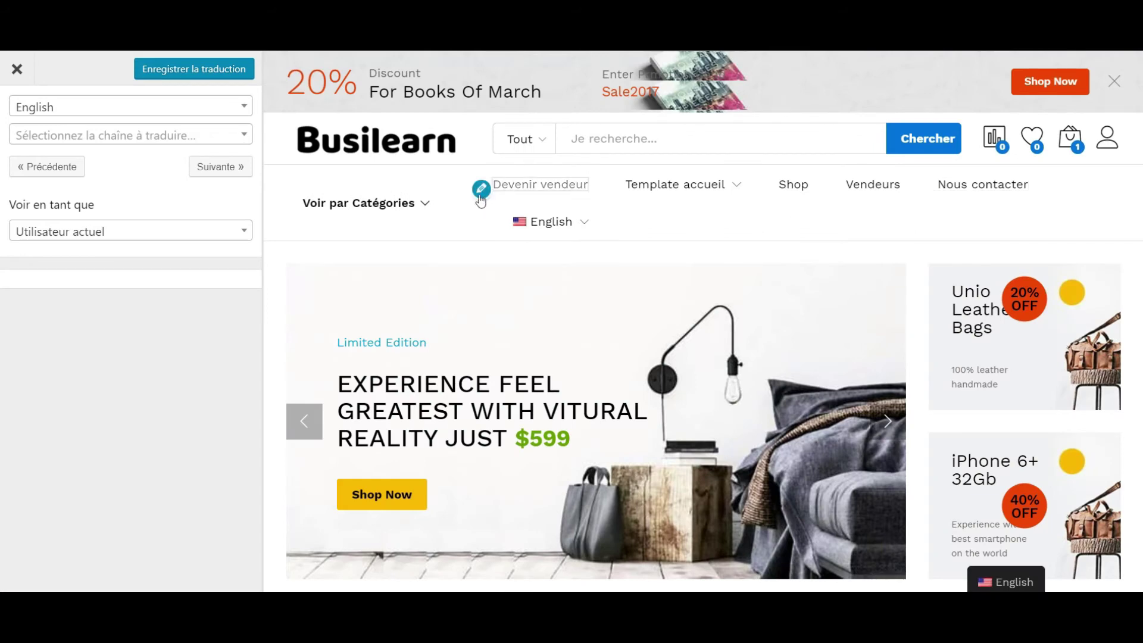
Translate the "Devenir vendeur" menu item into English as "Become a vendor" and save the translation.
{"action": "left_click", "coordinate": [481, 189]}
{"action": "type", "text": "Becom"}
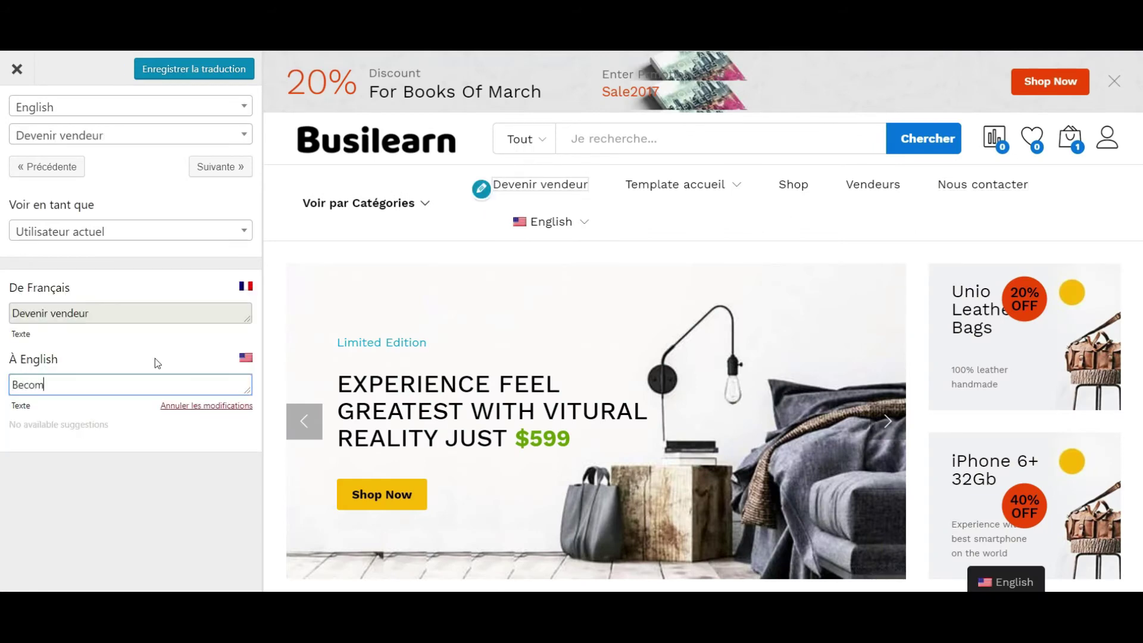
{"action": "type", "text": "e a vendor"}
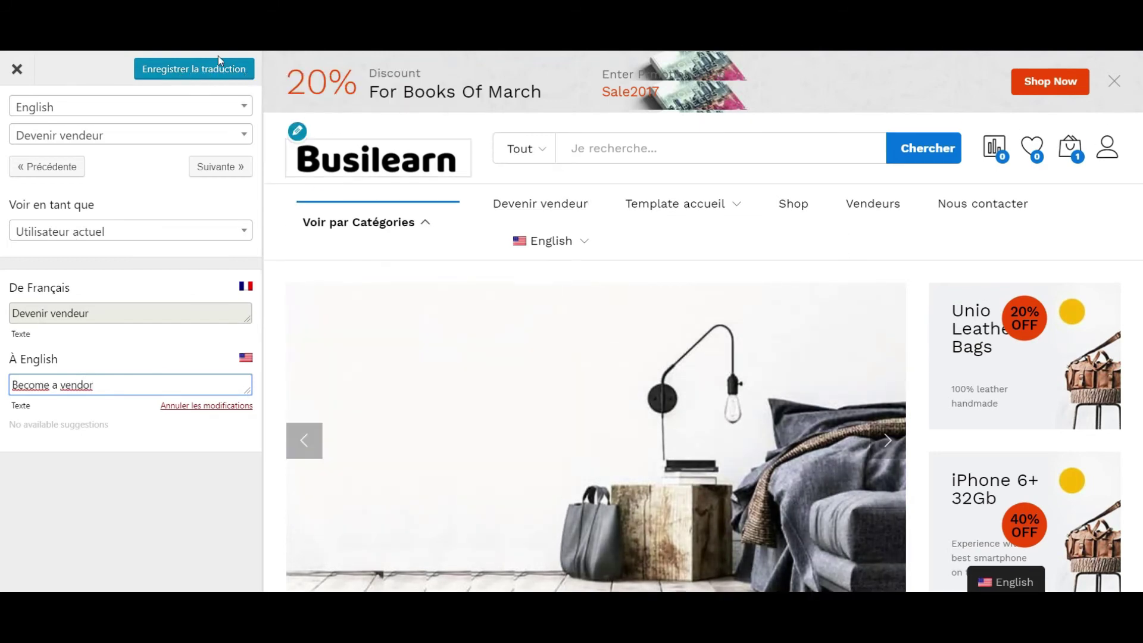
{"action": "left_click", "coordinate": [199, 70]}
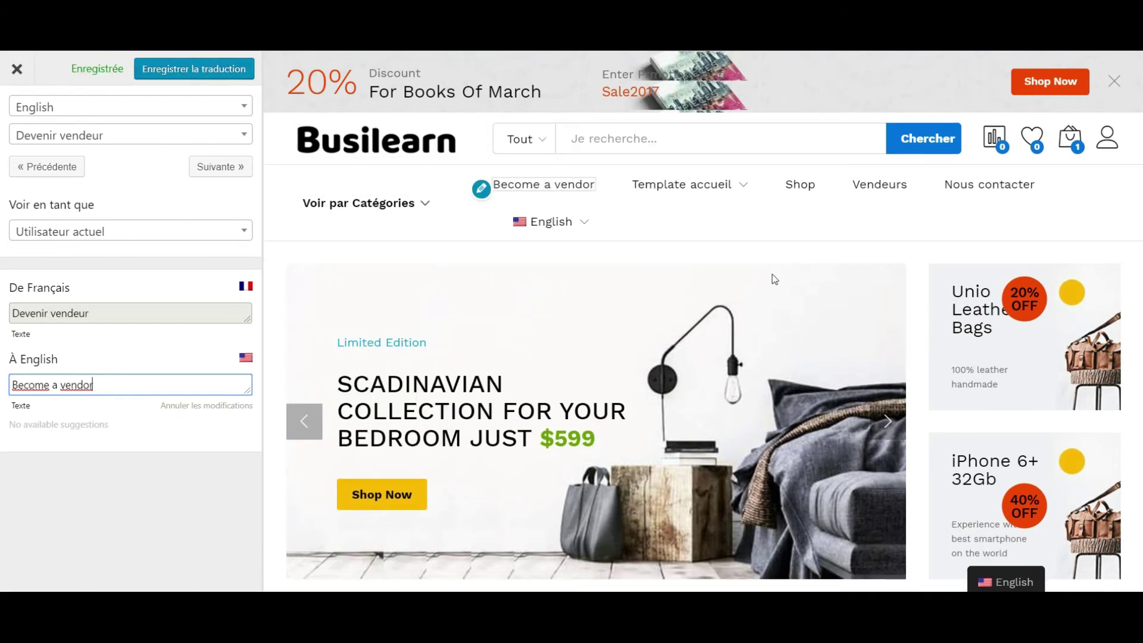
Select the "Template accueil" menu item for translation and step through the following strings up to "Shop".
{"action": "mouse_move", "coordinate": [676, 186]}
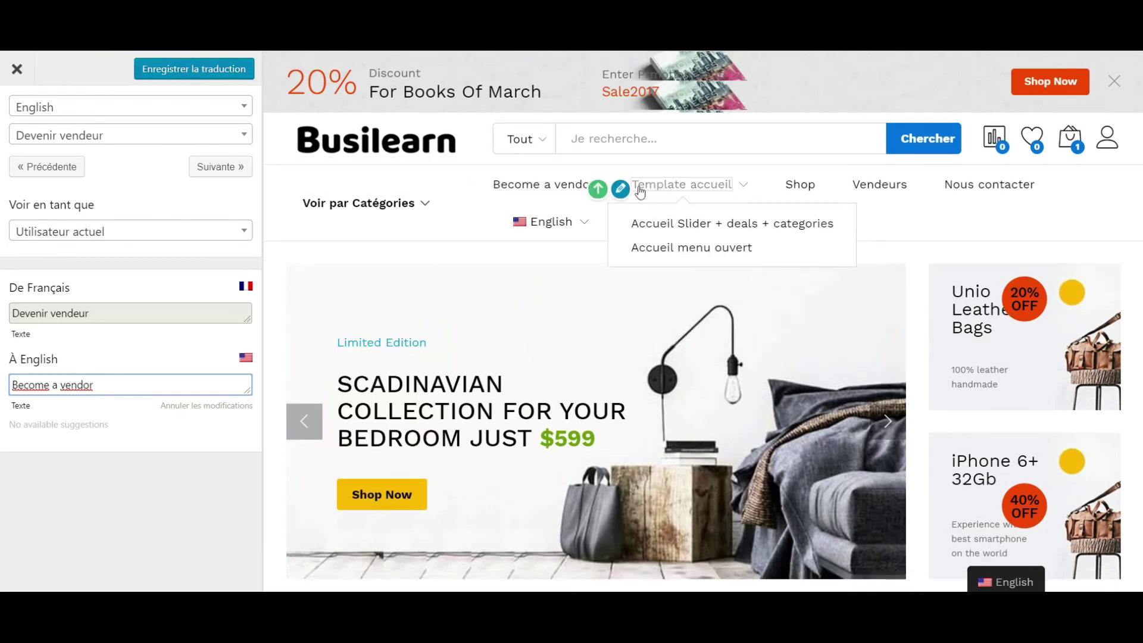
{"action": "left_click", "coordinate": [621, 189]}
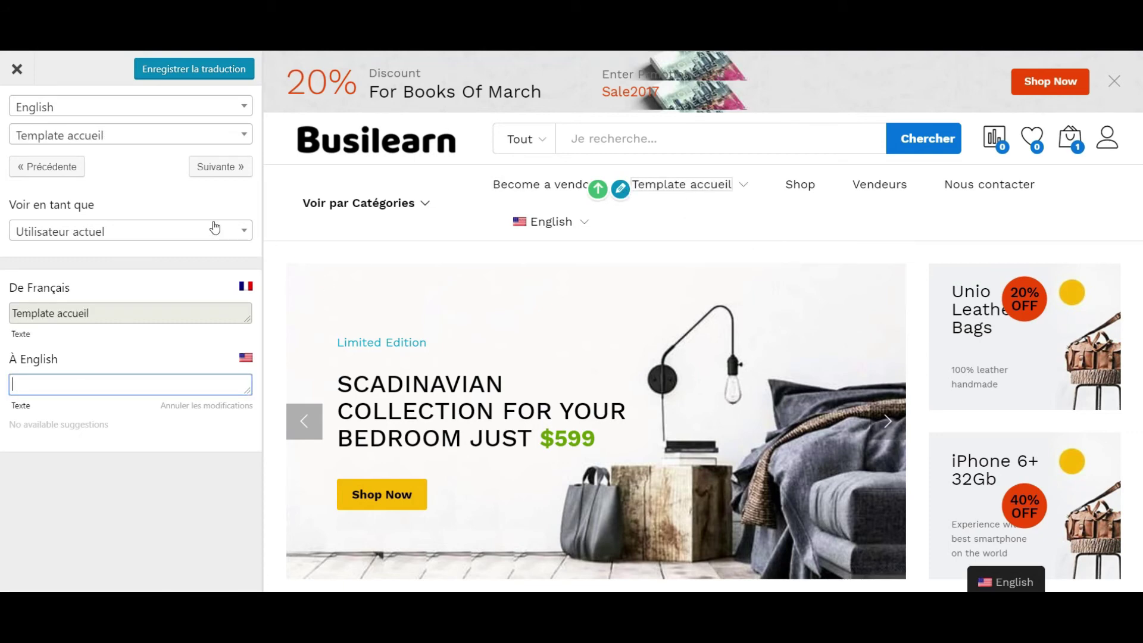
{"action": "left_click", "coordinate": [228, 171]}
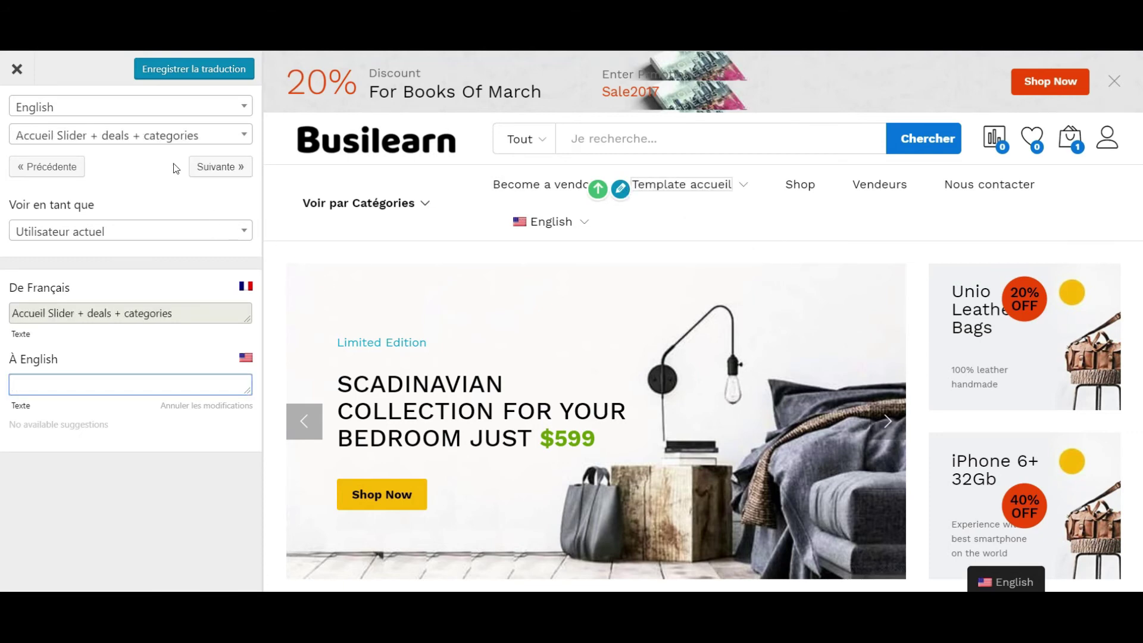
{"action": "left_click", "coordinate": [205, 172]}
{"action": "left_click", "coordinate": [206, 174]}
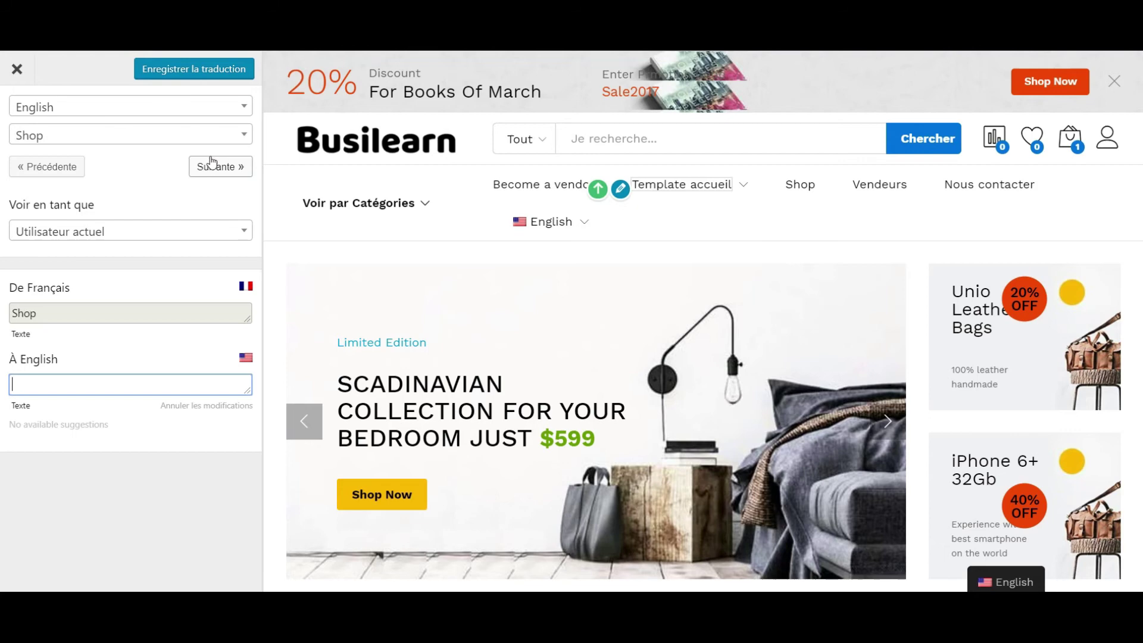
Select the string "Nous contacter" from the string list, translate it as "Contact us" and save the translation.
{"action": "left_click", "coordinate": [182, 135]}
{"action": "scroll", "coordinate": [134, 330], "scroll_direction": "down", "scroll_amount": 3}
{"action": "scroll", "coordinate": [134, 328], "scroll_direction": "down", "scroll_amount": 3}
{"action": "scroll", "coordinate": [134, 327], "scroll_direction": "up", "scroll_amount": 6}
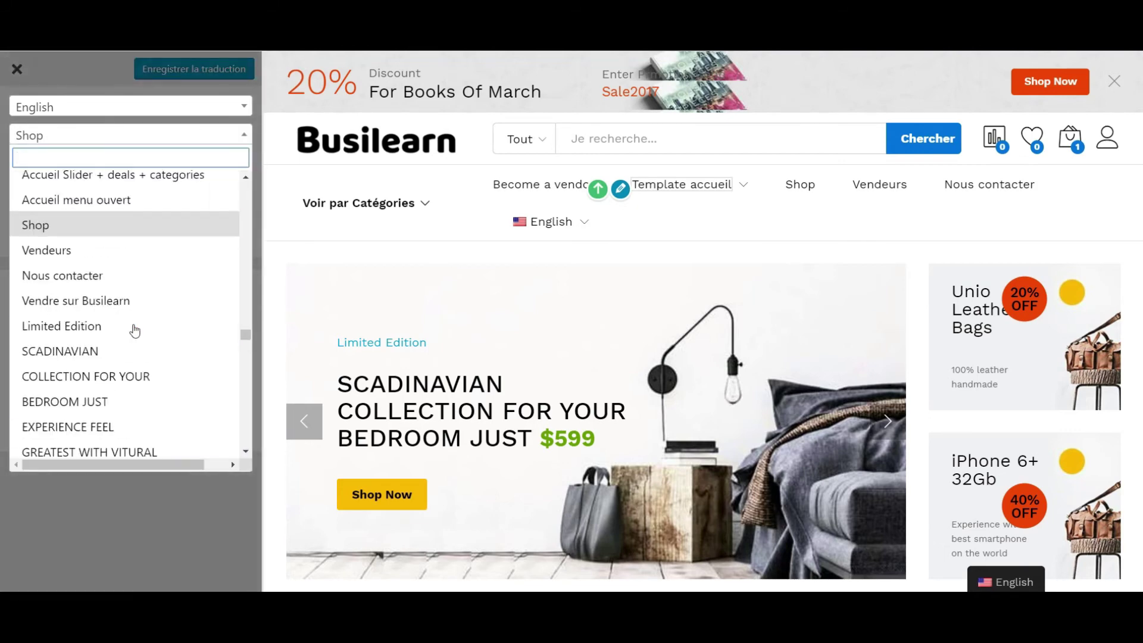
{"action": "left_click", "coordinate": [63, 399]}
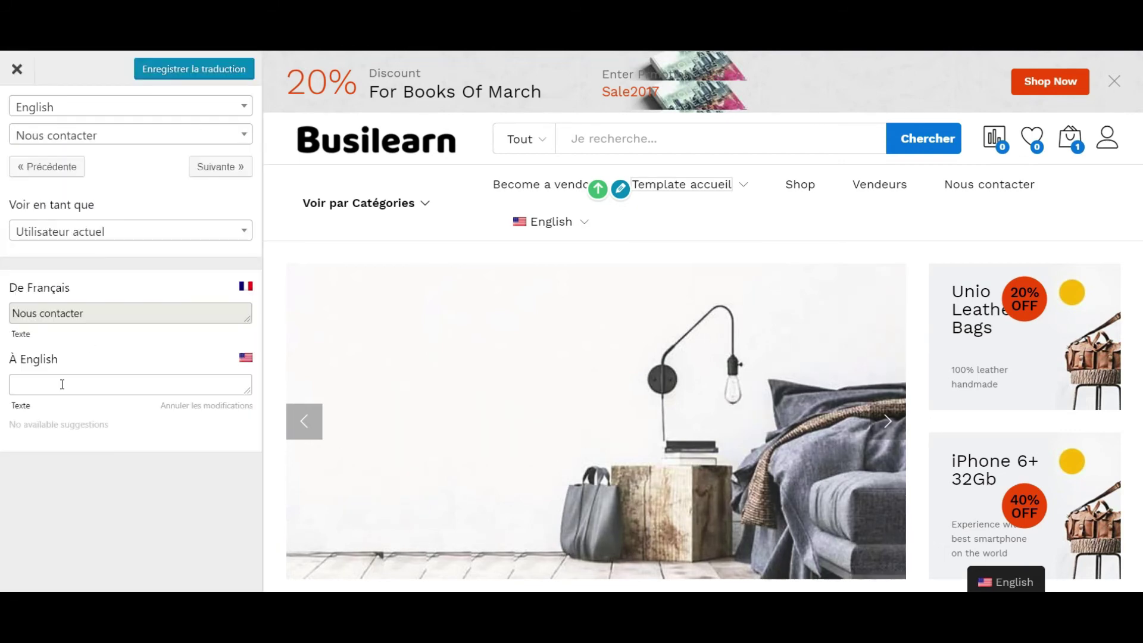
{"action": "type", "text": "Con"}
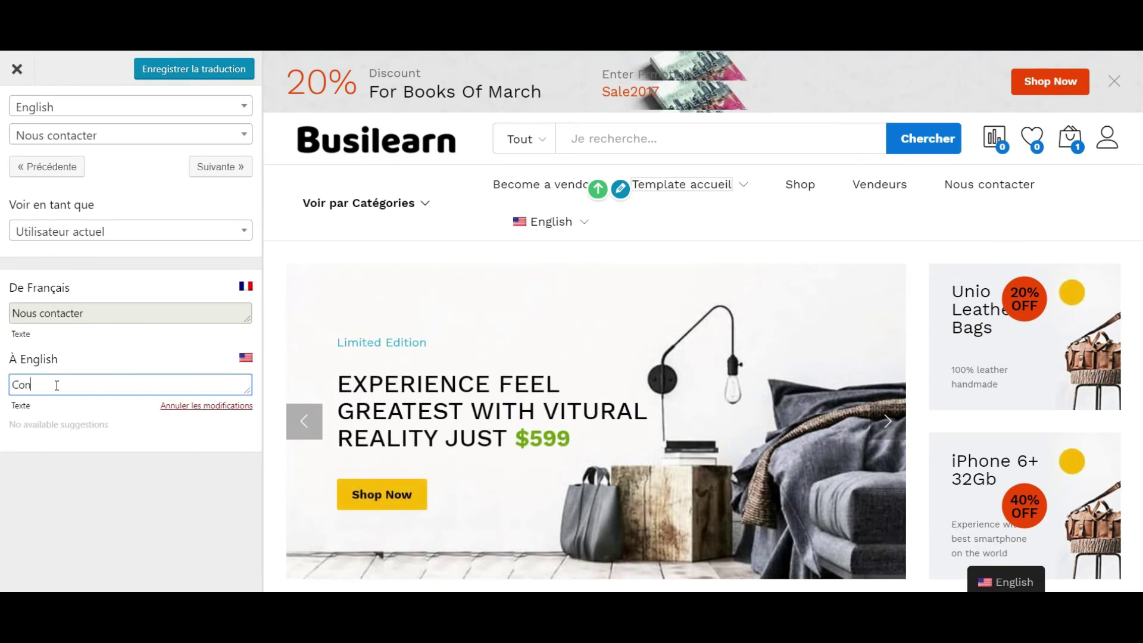
{"action": "type", "text": "tact us"}
{"action": "left_click", "coordinate": [197, 72]}
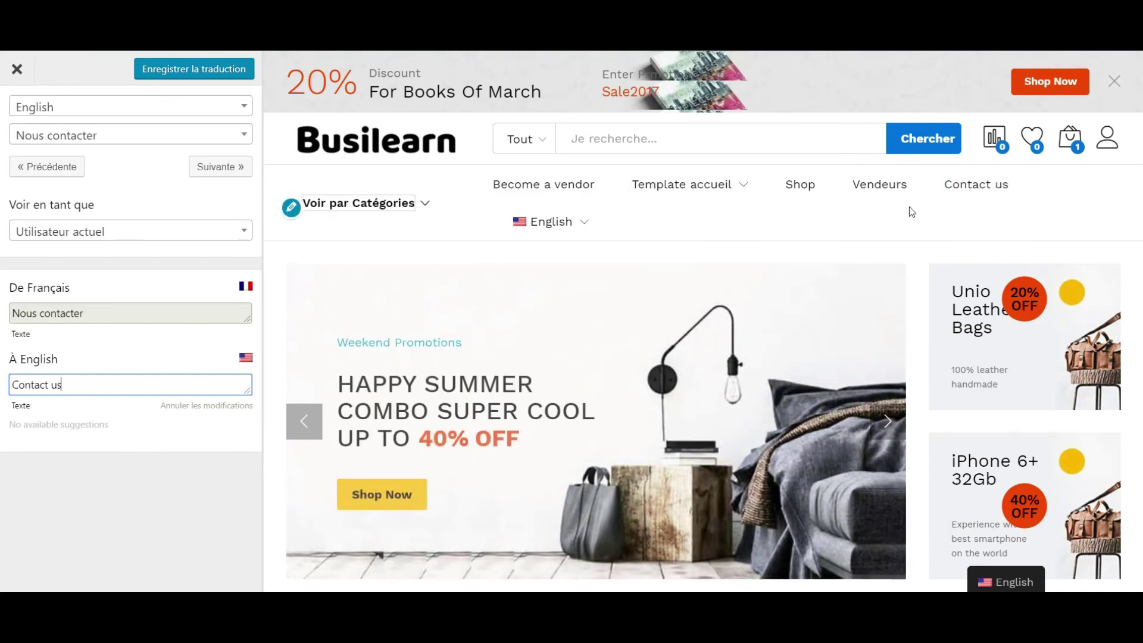
Examine the homepage sections, cart preview and search category list for text that can be translated.
{"action": "scroll", "coordinate": [909, 249], "scroll_direction": "down", "scroll_amount": 7}
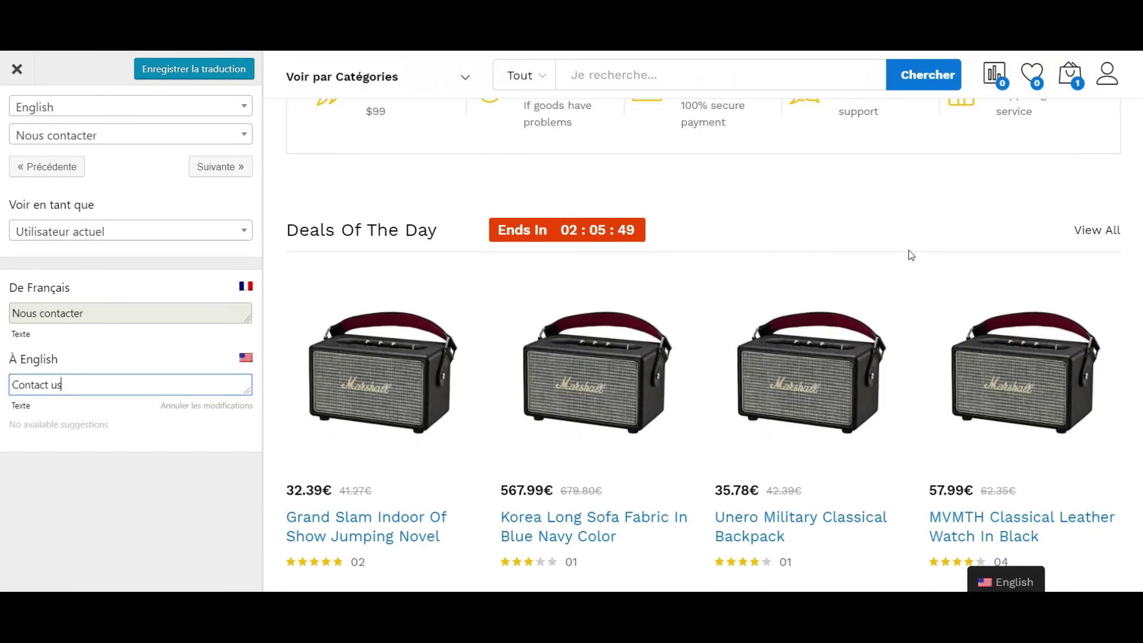
{"action": "scroll", "coordinate": [909, 249], "scroll_direction": "down", "scroll_amount": 1}
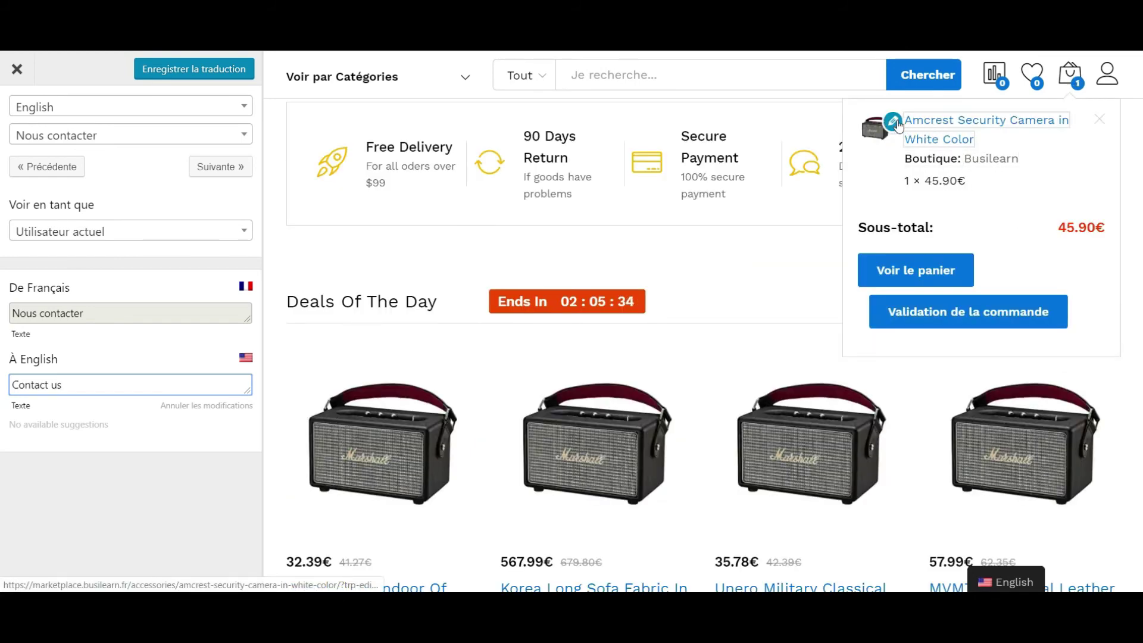
{"action": "scroll", "coordinate": [673, 260], "scroll_direction": "up", "scroll_amount": 5}
{"action": "left_click", "coordinate": [520, 138]}
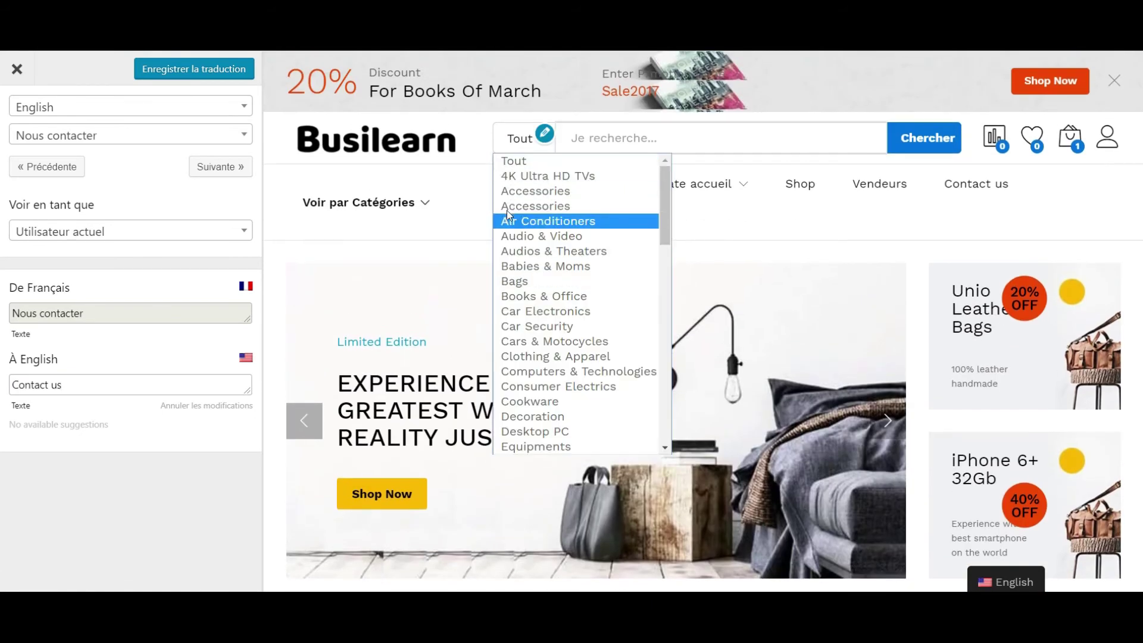
{"action": "scroll", "coordinate": [531, 386], "scroll_direction": "down", "scroll_amount": 2}
{"action": "scroll", "coordinate": [532, 390], "scroll_direction": "up", "scroll_amount": 2}
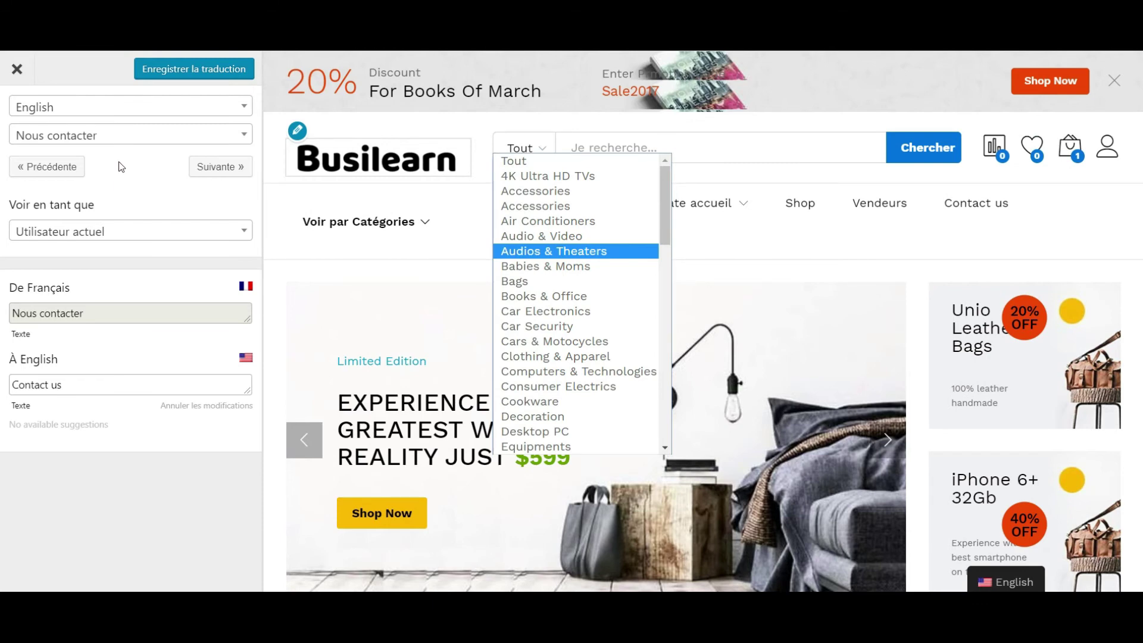
Find the string "Tout" in the string list, translate it as "All" and save the translation.
{"action": "left_click", "coordinate": [121, 137]}
{"action": "left_click", "coordinate": [121, 142]}
{"action": "type", "text": "tout"}
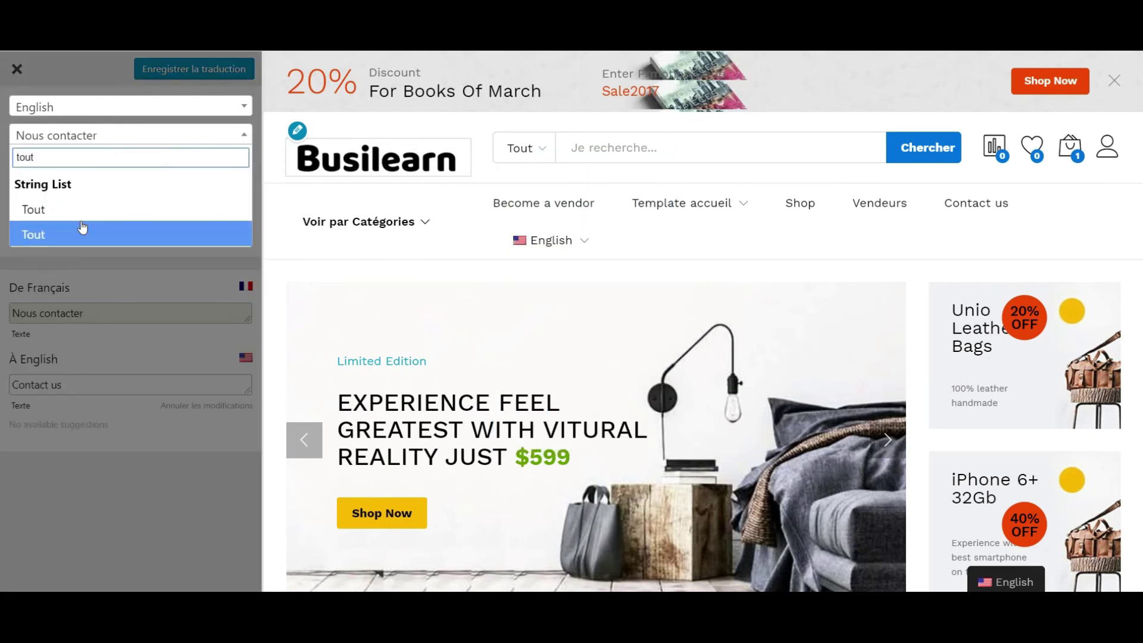
{"action": "left_click", "coordinate": [83, 229]}
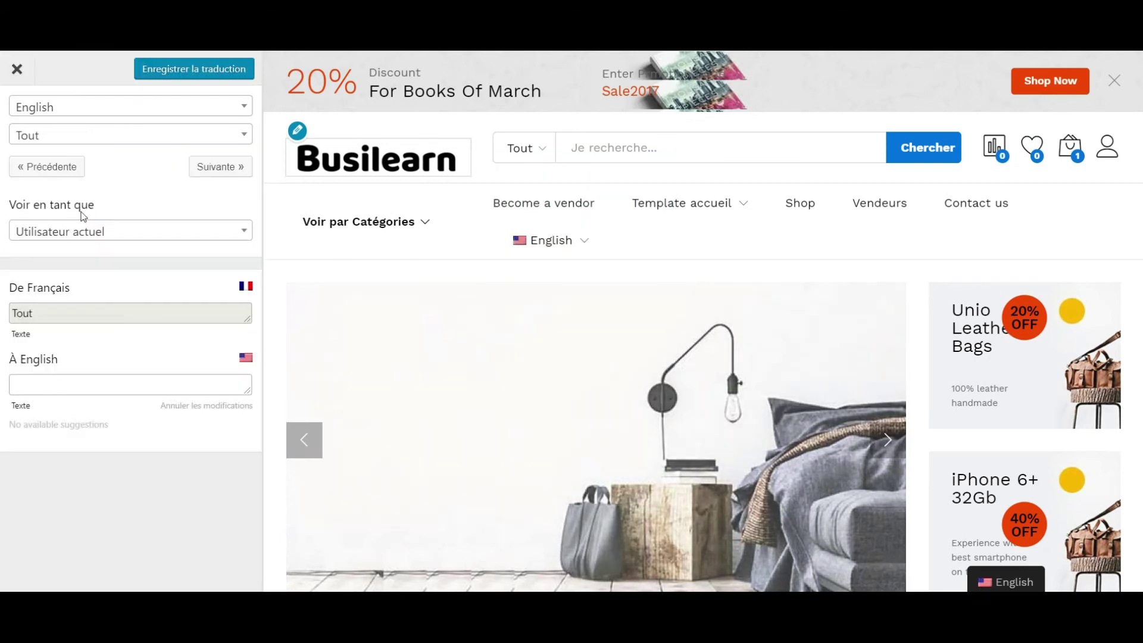
{"action": "left_click", "coordinate": [70, 390]}
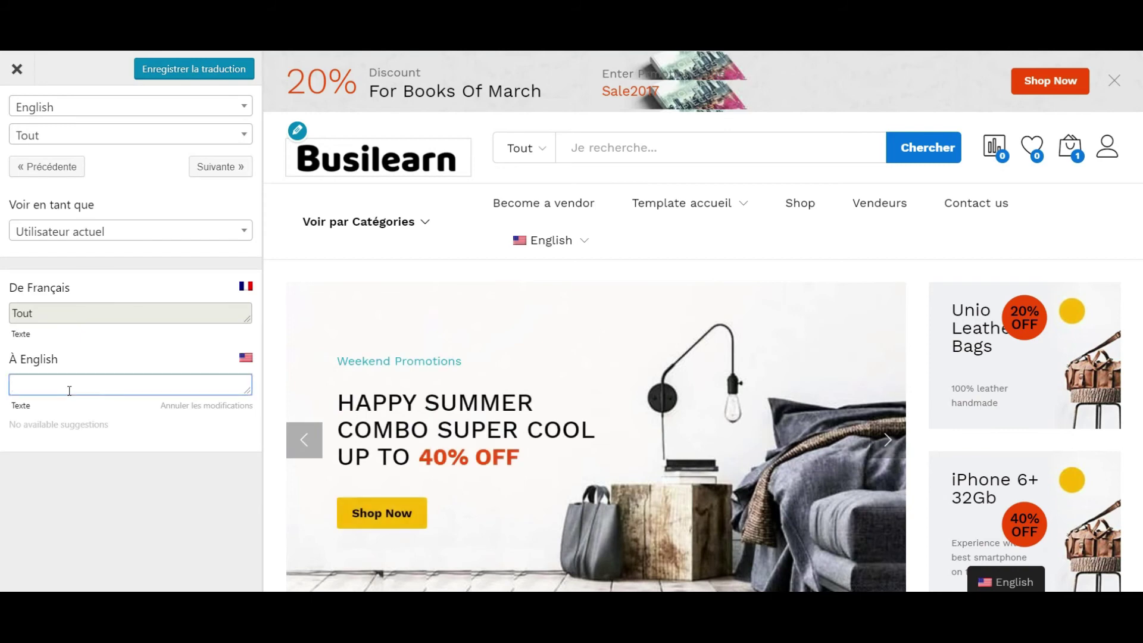
{"action": "type", "text": "All"}
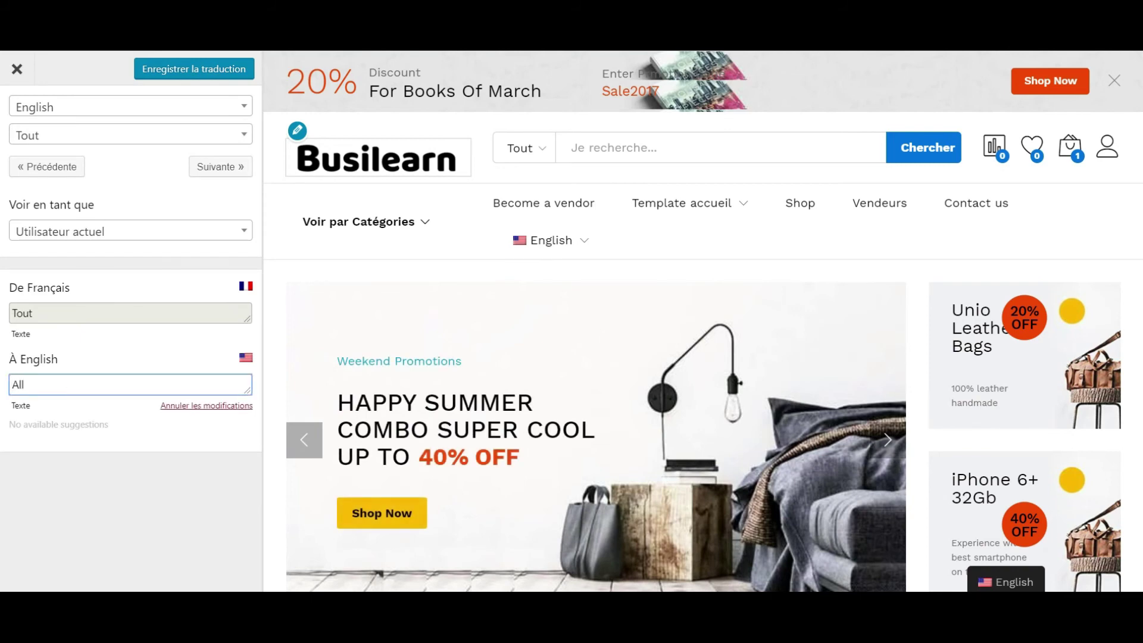
{"action": "left_click", "coordinate": [164, 71]}
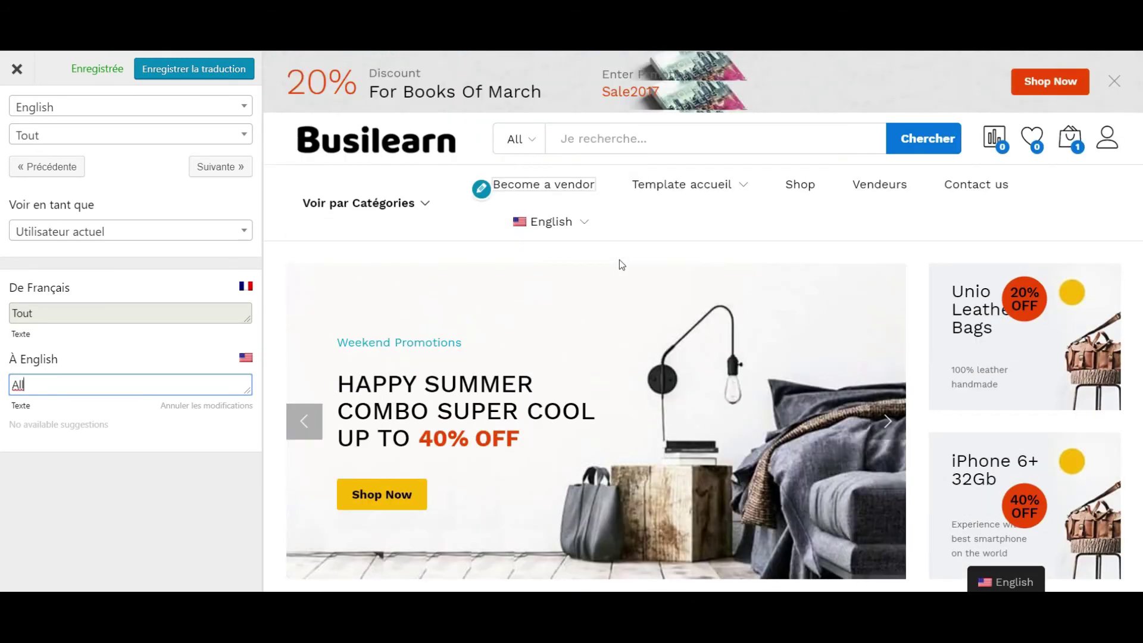
Look over the remaining homepage sections and close the translation editor.
{"action": "scroll", "coordinate": [968, 262], "scroll_direction": "down", "scroll_amount": 10}
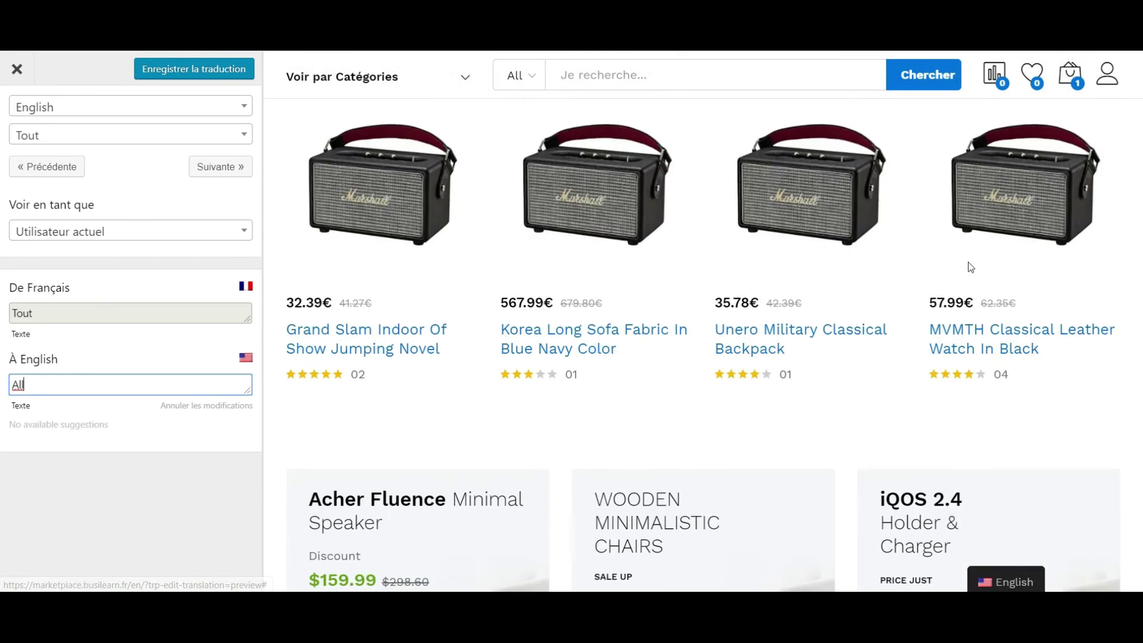
{"action": "scroll", "coordinate": [977, 531], "scroll_direction": "down", "scroll_amount": 1}
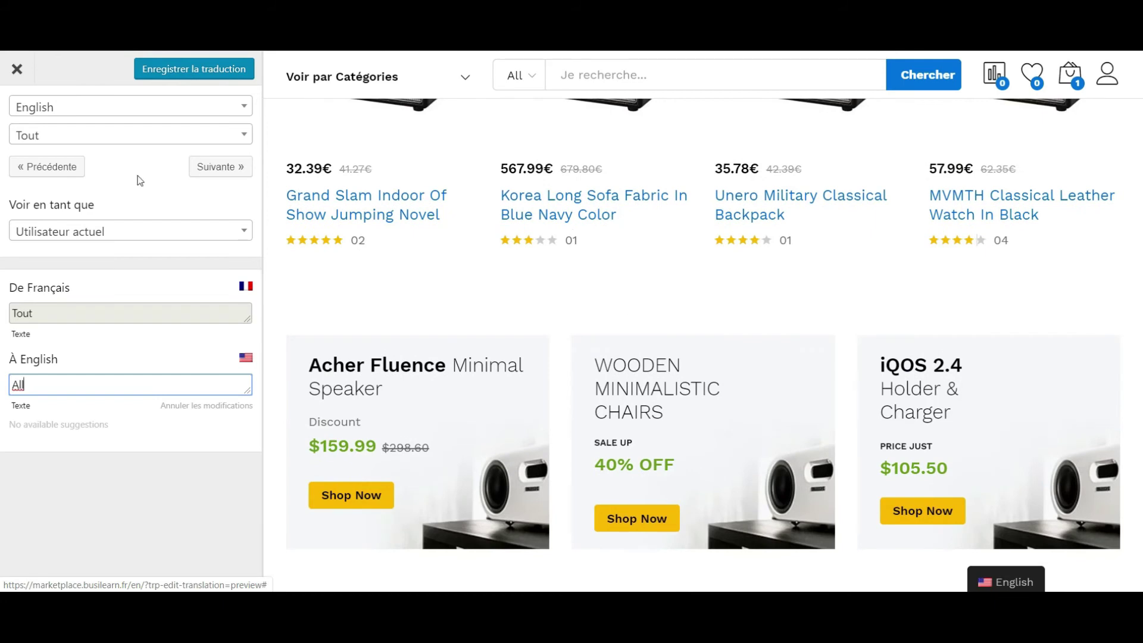
{"action": "left_click", "coordinate": [19, 76]}
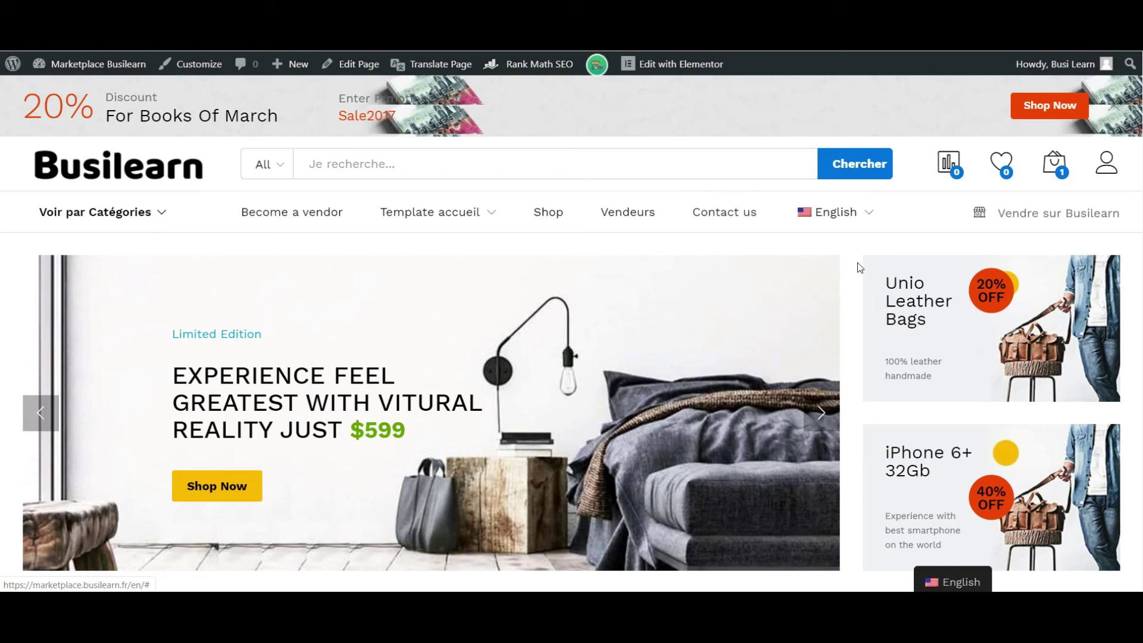
Open the "Unero Military Classical Backpack" product page from the homepage and look over its details.
{"action": "scroll", "coordinate": [860, 266], "scroll_direction": "down", "scroll_amount": 1}
{"action": "scroll", "coordinate": [859, 267], "scroll_direction": "up", "scroll_amount": 1}
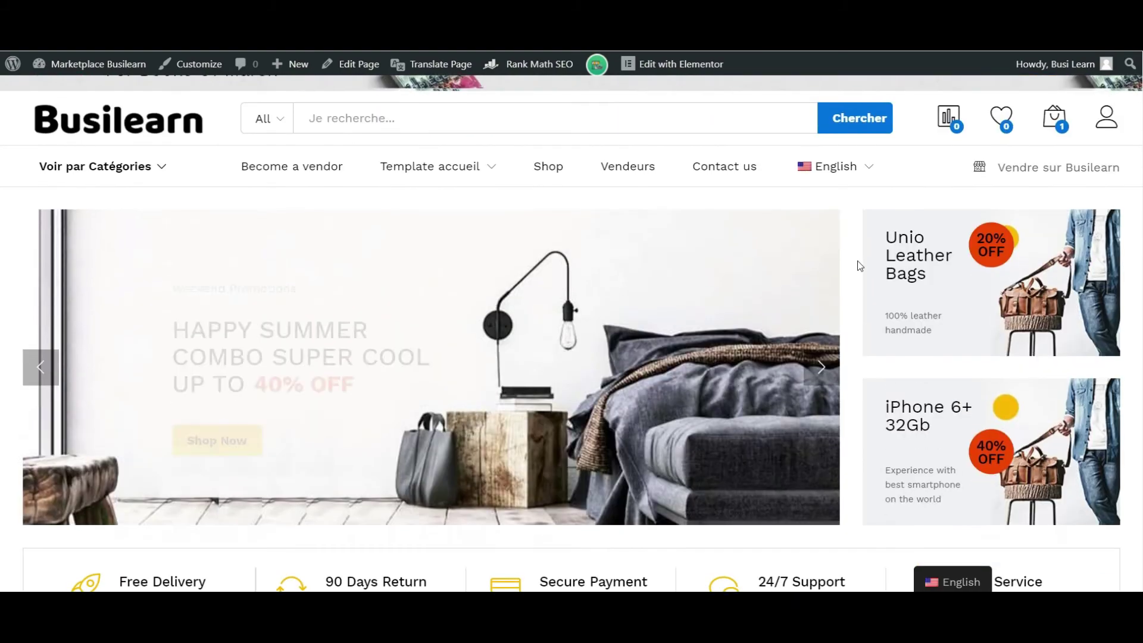
{"action": "scroll", "coordinate": [859, 272], "scroll_direction": "down", "scroll_amount": 3}
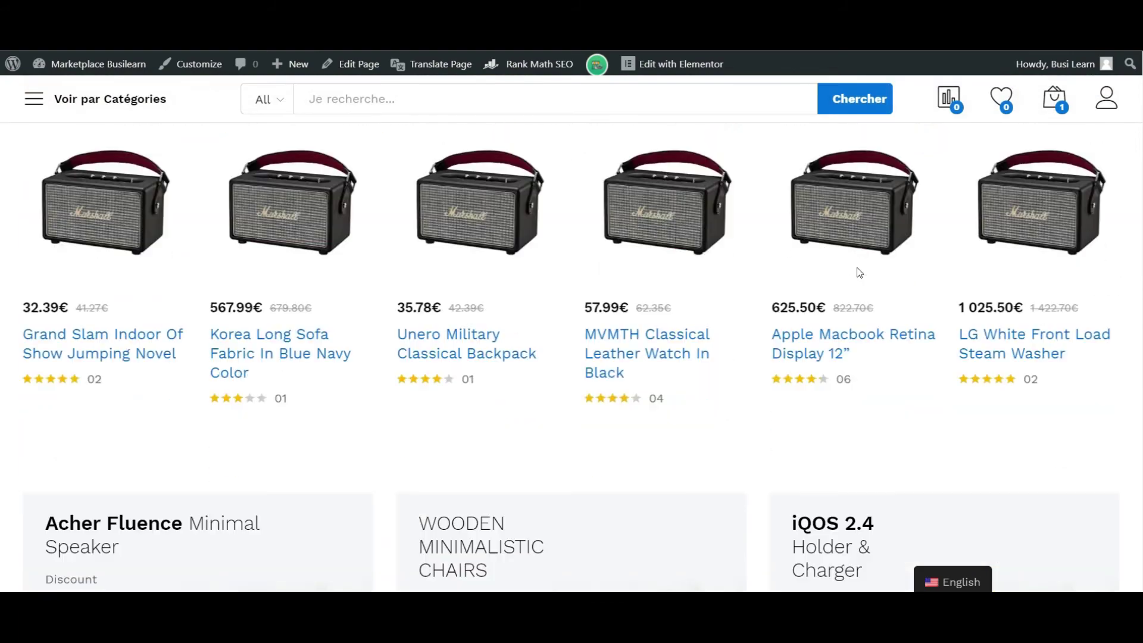
{"action": "left_click", "coordinate": [440, 341]}
{"action": "scroll", "coordinate": [623, 255], "scroll_direction": "down", "scroll_amount": 3}
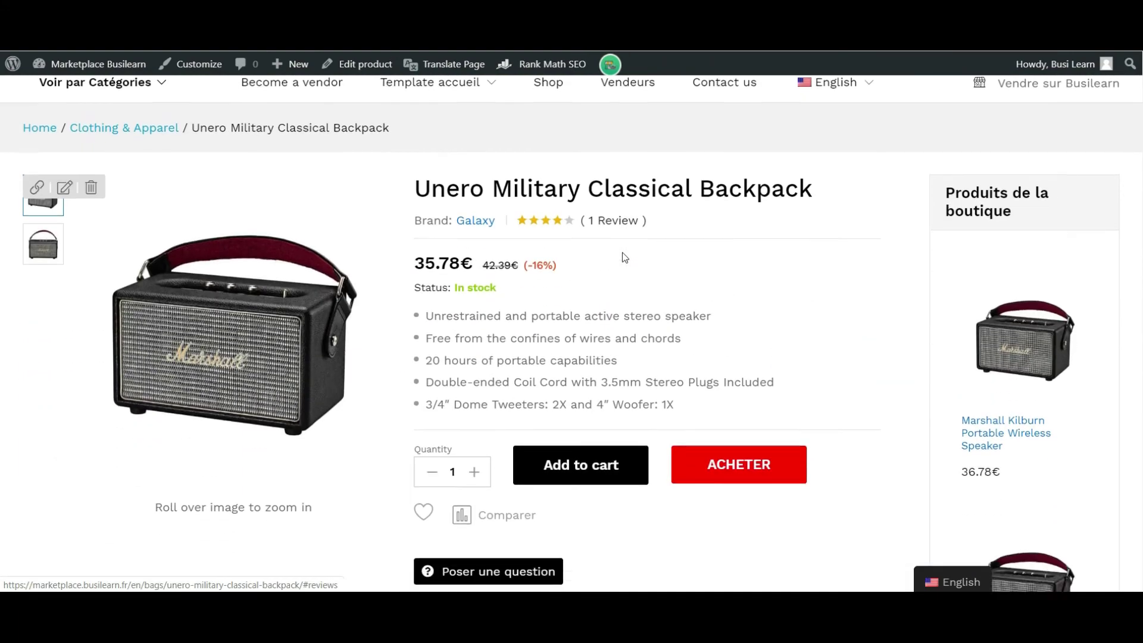
Open the product page in the translation editor, look it over and exit the editor.
{"action": "left_click", "coordinate": [444, 70]}
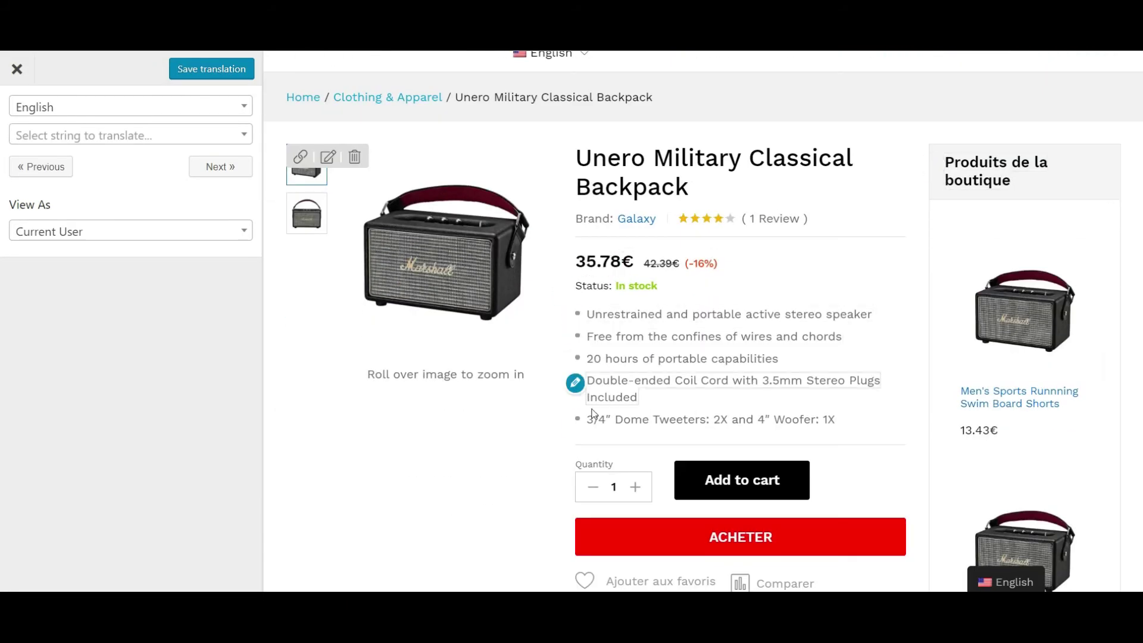
{"action": "scroll", "coordinate": [646, 220], "scroll_direction": "up", "scroll_amount": 3}
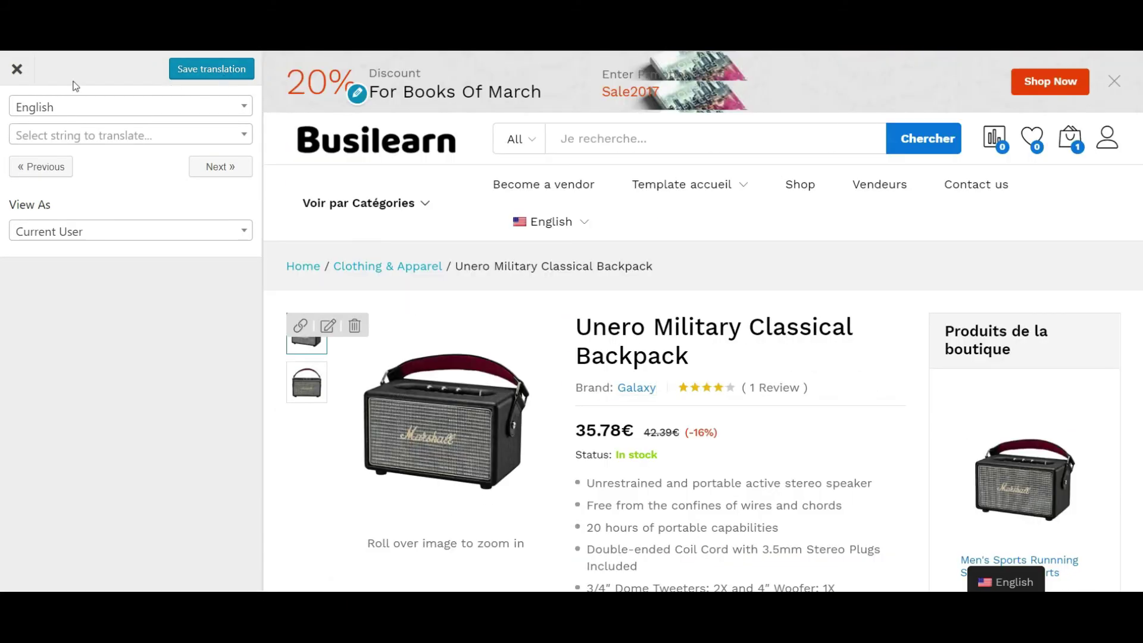
{"action": "left_click", "coordinate": [17, 69]}
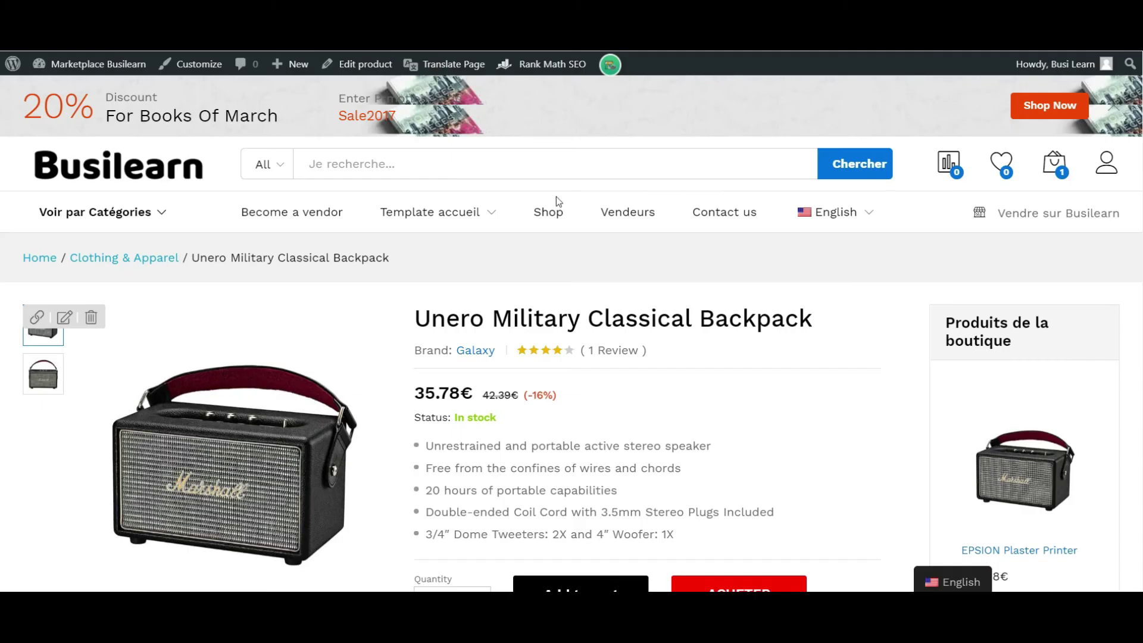
Check the menu and floating language switchers on the product page and select Français.
{"action": "mouse_move", "coordinate": [878, 221]}
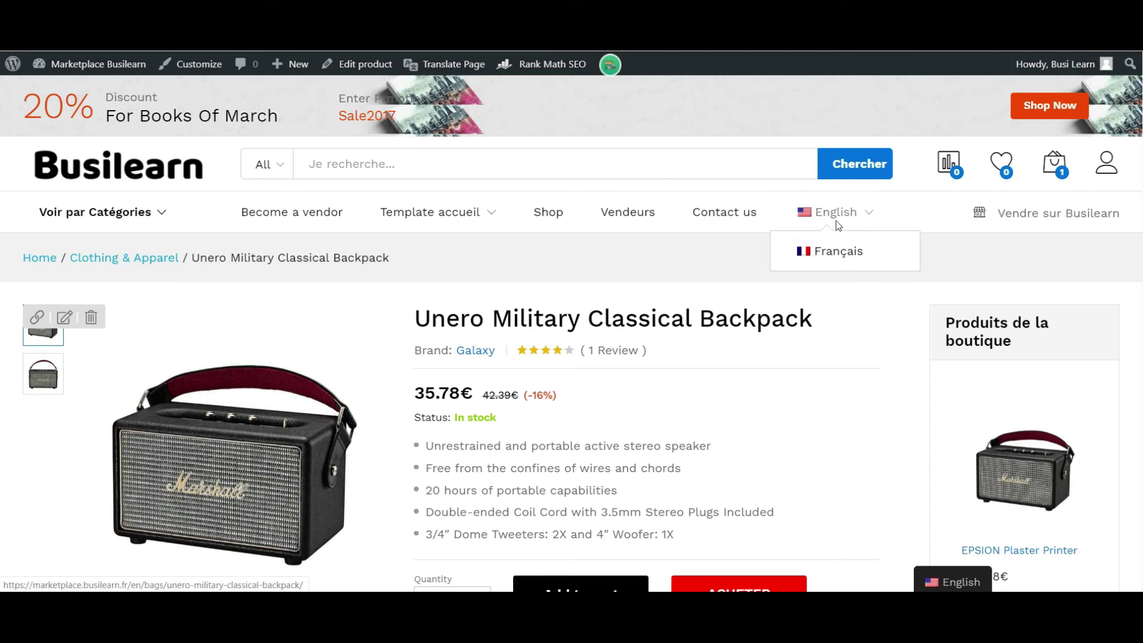
{"action": "mouse_move", "coordinate": [934, 586]}
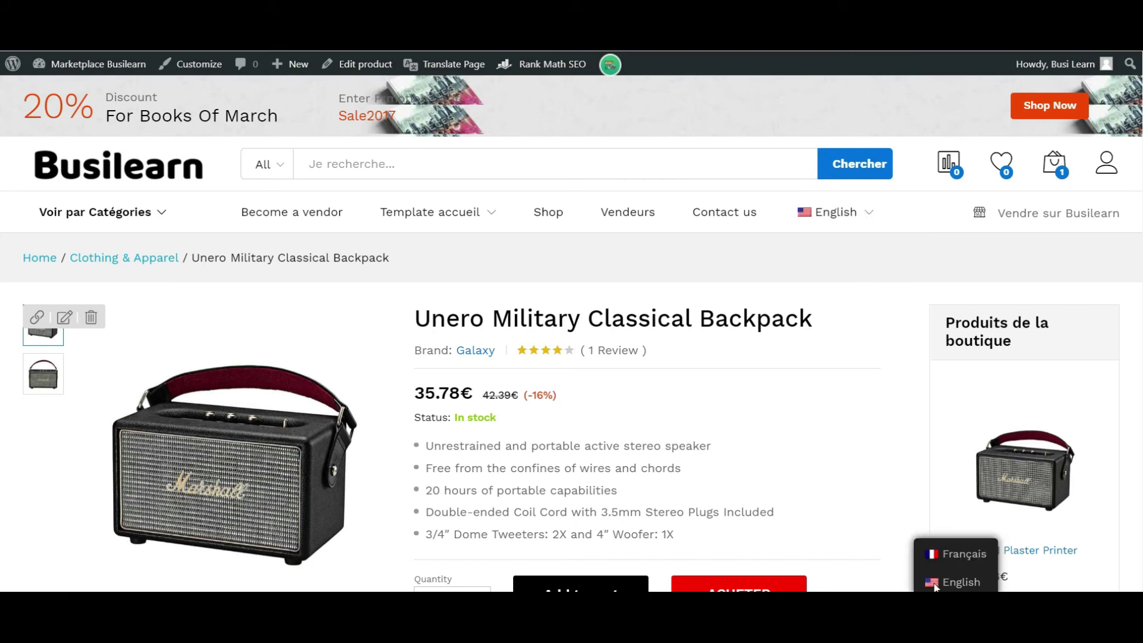
{"action": "left_click", "coordinate": [953, 555]}
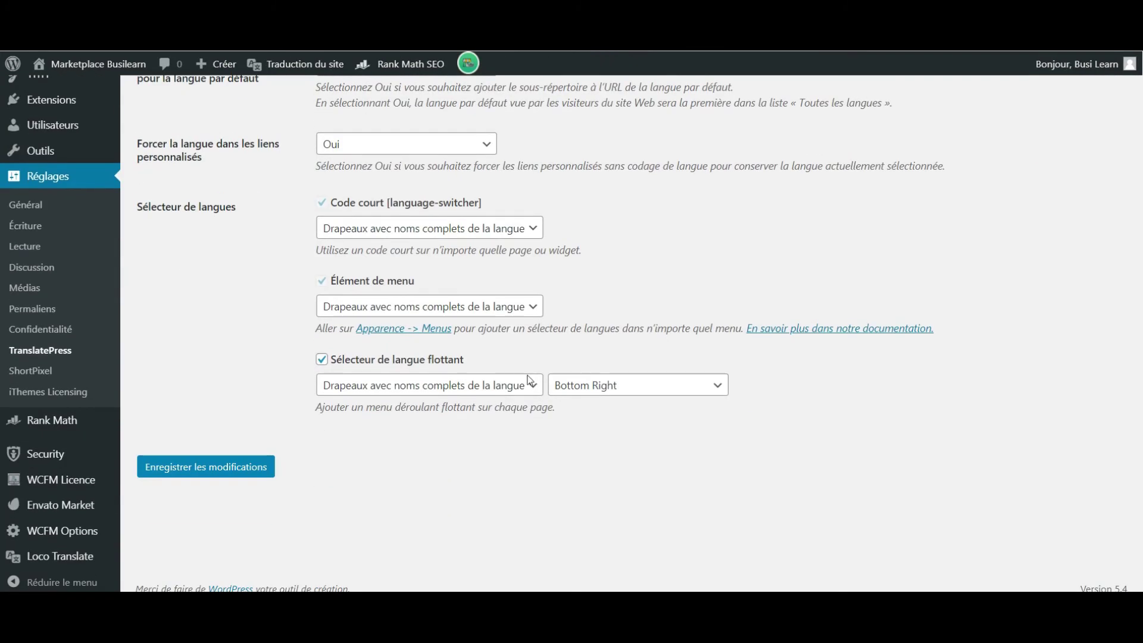
Review the floating language switcher's display and position options, disable that switcher and save the settings.
{"action": "left_click", "coordinate": [463, 391]}
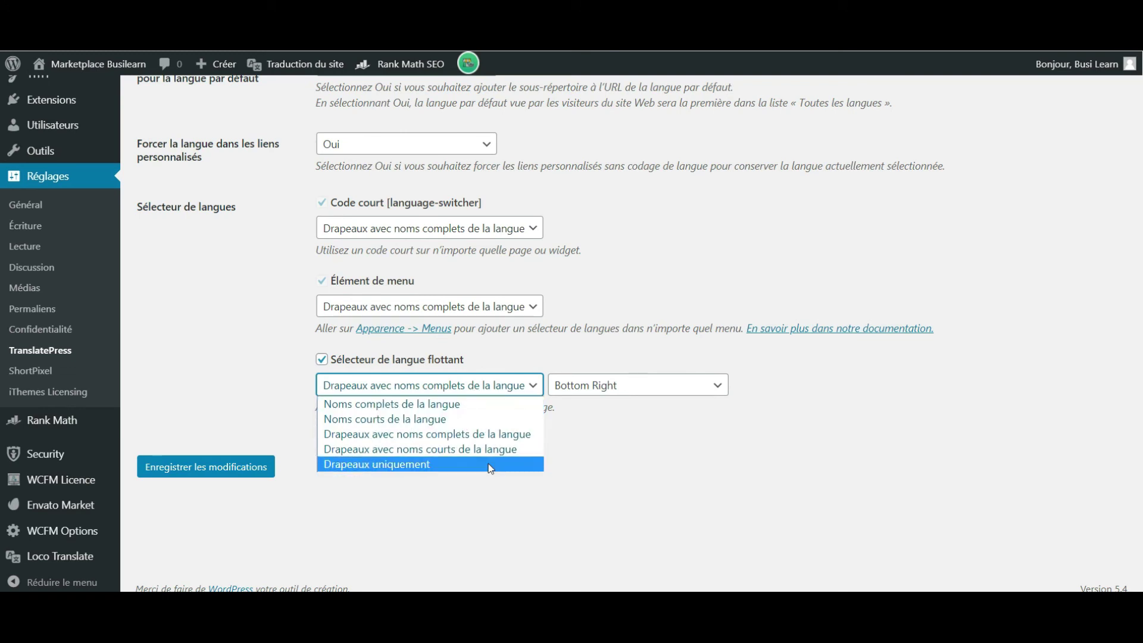
{"action": "left_click", "coordinate": [590, 450]}
{"action": "left_click", "coordinate": [616, 385]}
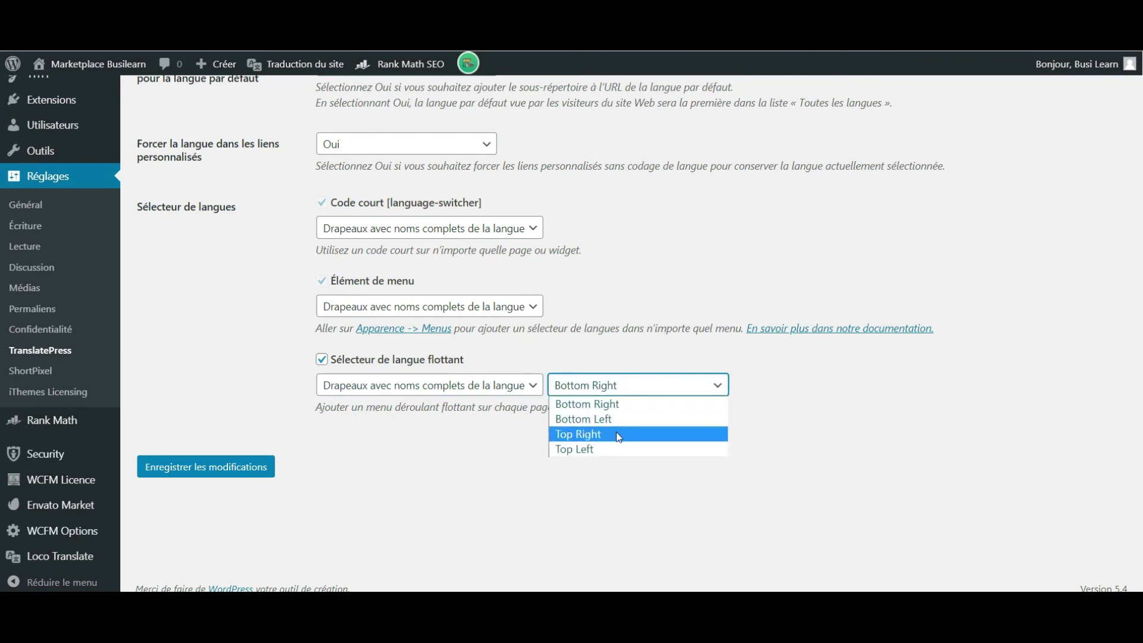
{"action": "left_click", "coordinate": [831, 418]}
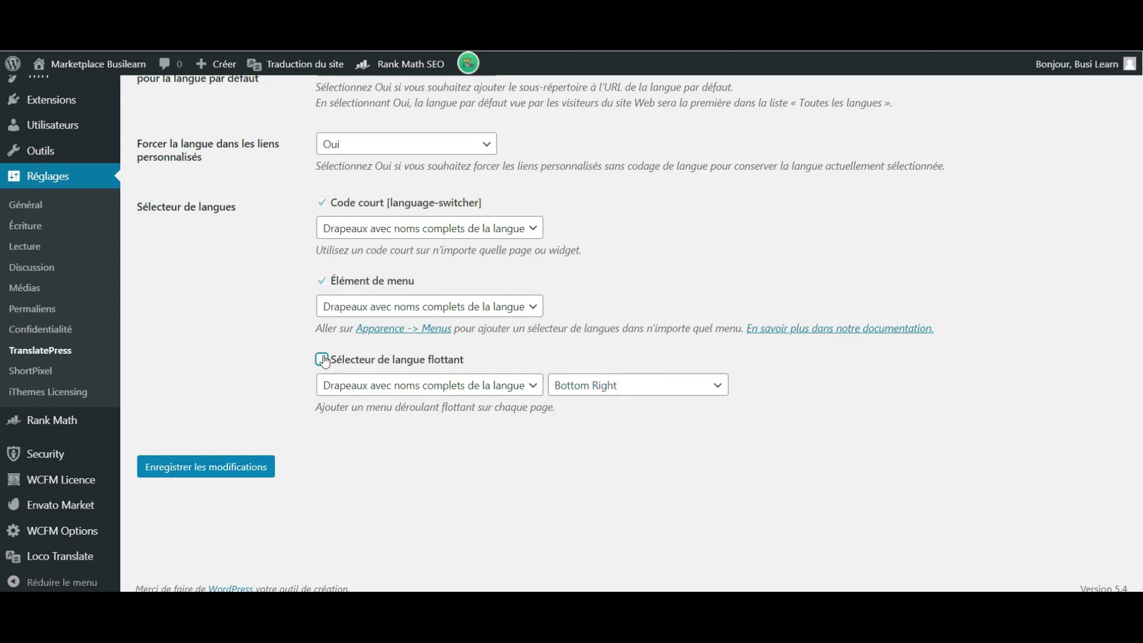
{"action": "left_click", "coordinate": [225, 468]}
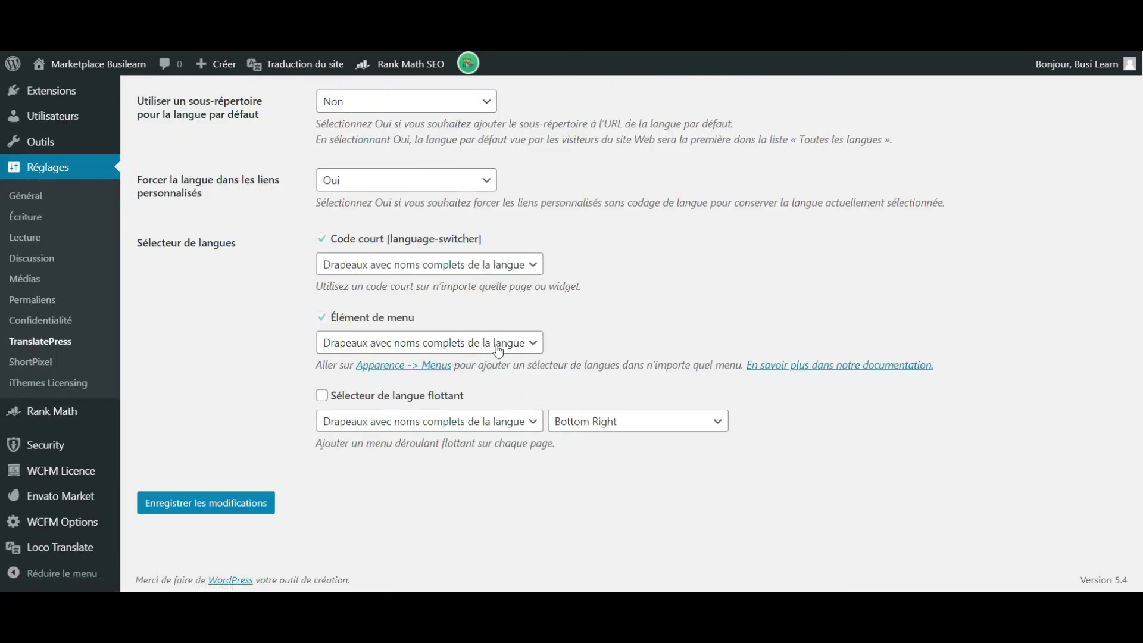
Review the display formats for the menu language switcher, keeping "Drapeaux avec noms complets de la langue".
{"action": "left_click", "coordinate": [499, 351]}
{"action": "left_click", "coordinate": [506, 348]}
{"action": "left_click", "coordinate": [434, 342]}
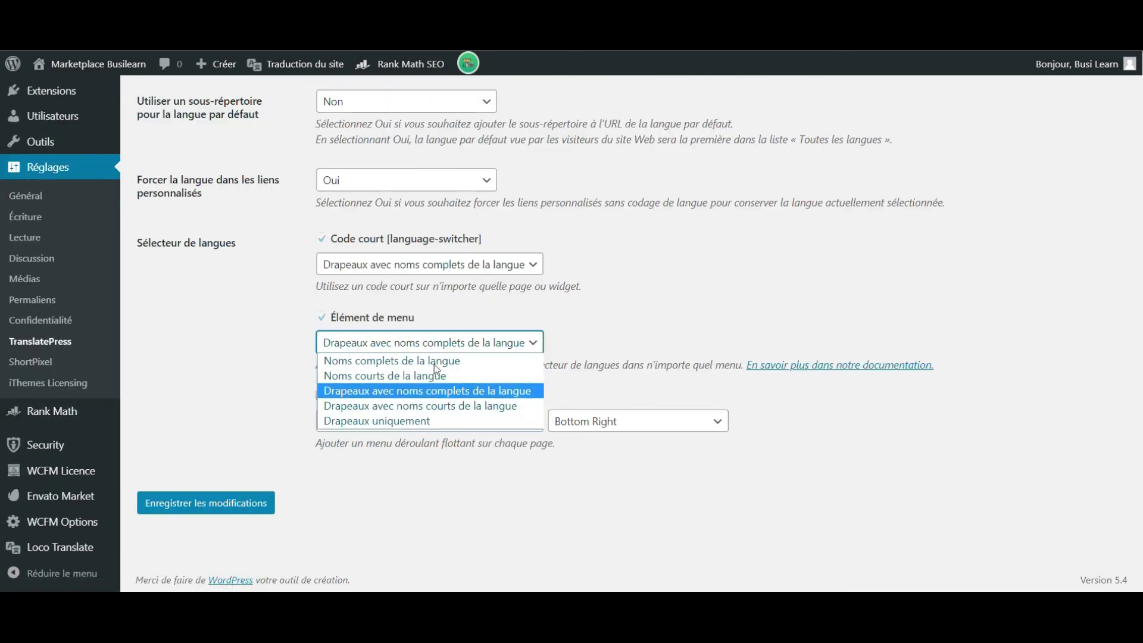
{"action": "left_click", "coordinate": [393, 390]}
Open the menu management page and examine the structure of the Main menu.
{"action": "scroll", "coordinate": [203, 265], "scroll_direction": "up", "scroll_amount": 3}
{"action": "mouse_move", "coordinate": [92, 196]}
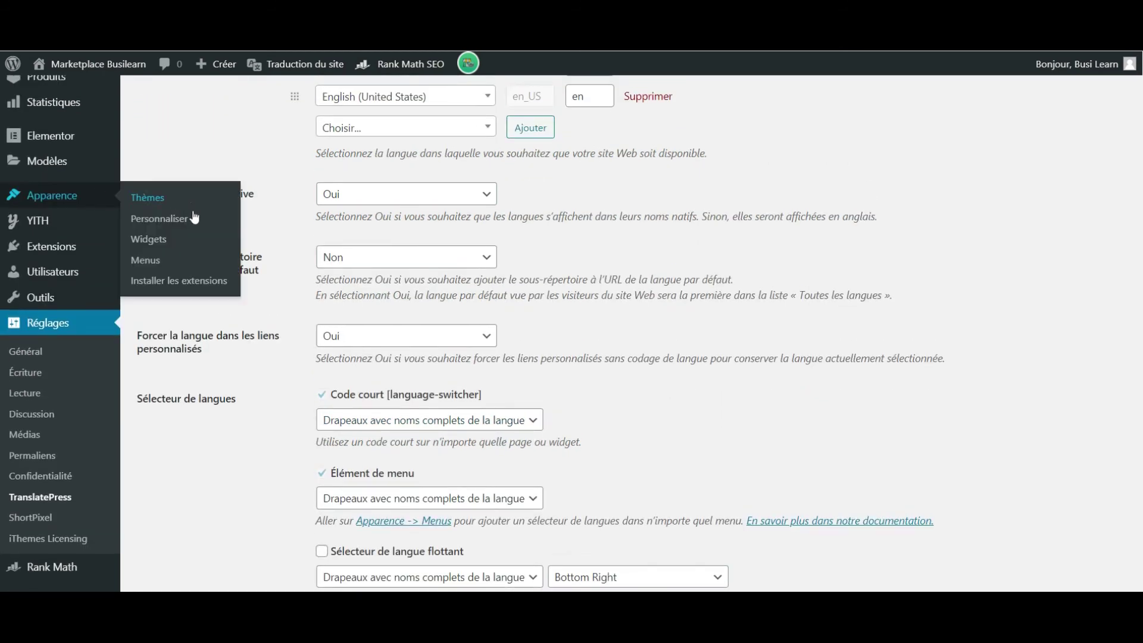
{"action": "left_click", "coordinate": [147, 262]}
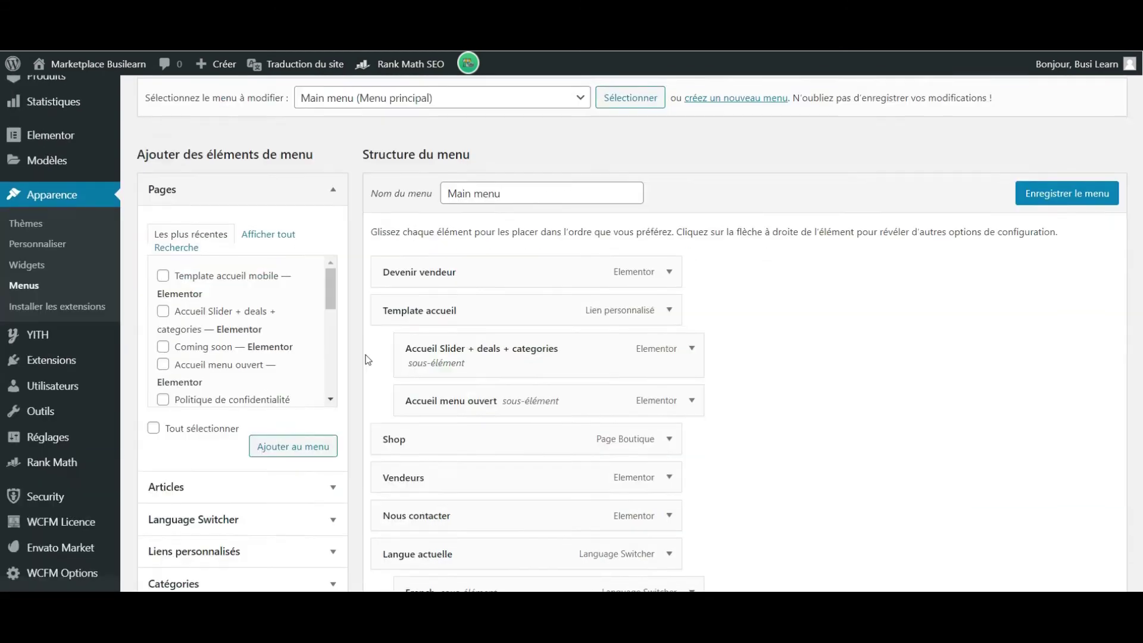
{"action": "scroll", "coordinate": [368, 360], "scroll_direction": "down", "scroll_amount": 1}
{"action": "scroll", "coordinate": [392, 298], "scroll_direction": "down", "scroll_amount": 2}
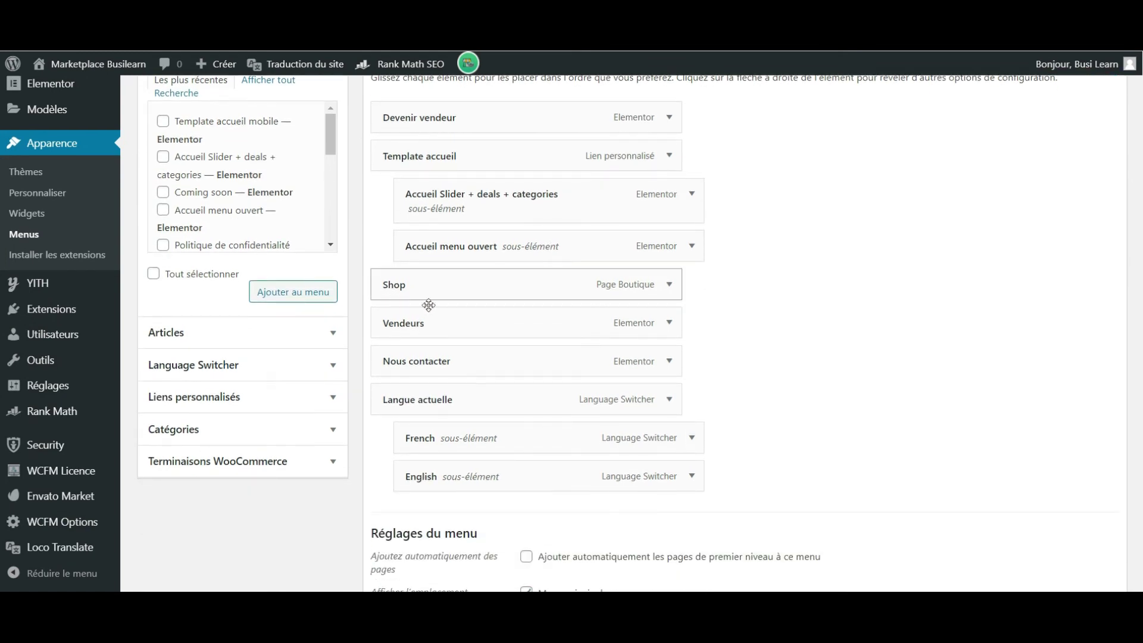
{"action": "scroll", "coordinate": [428, 305], "scroll_direction": "up", "scroll_amount": 1}
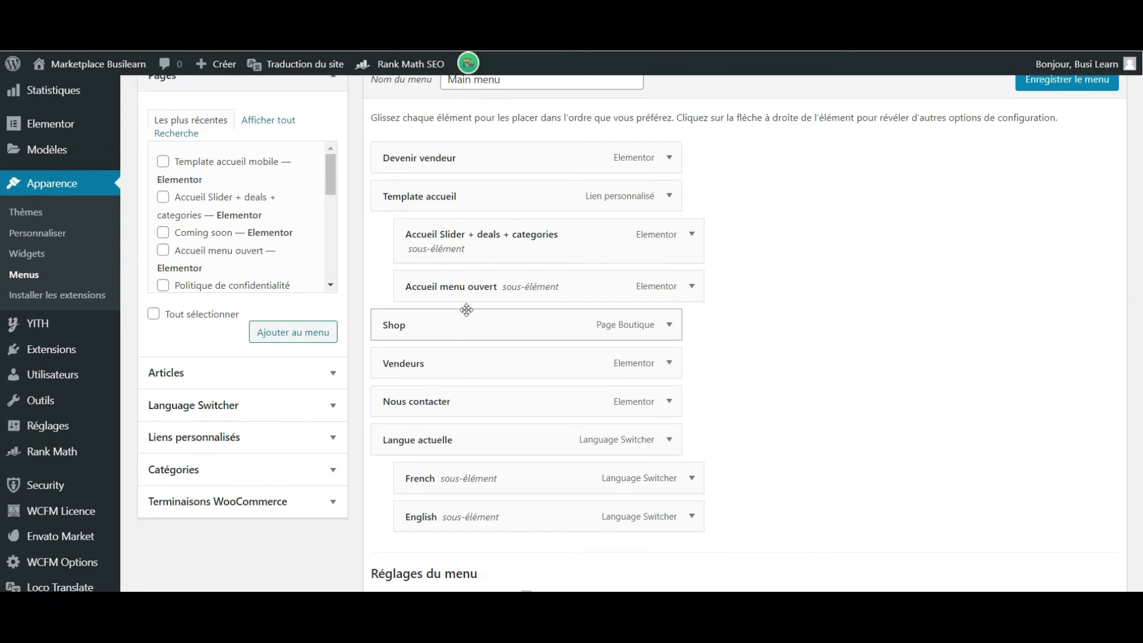
Add the Language Switcher items French, Langue actuelle and English to the Main menu.
{"action": "left_click", "coordinate": [331, 409]}
{"action": "scroll", "coordinate": [208, 266], "scroll_direction": "up", "scroll_amount": 1}
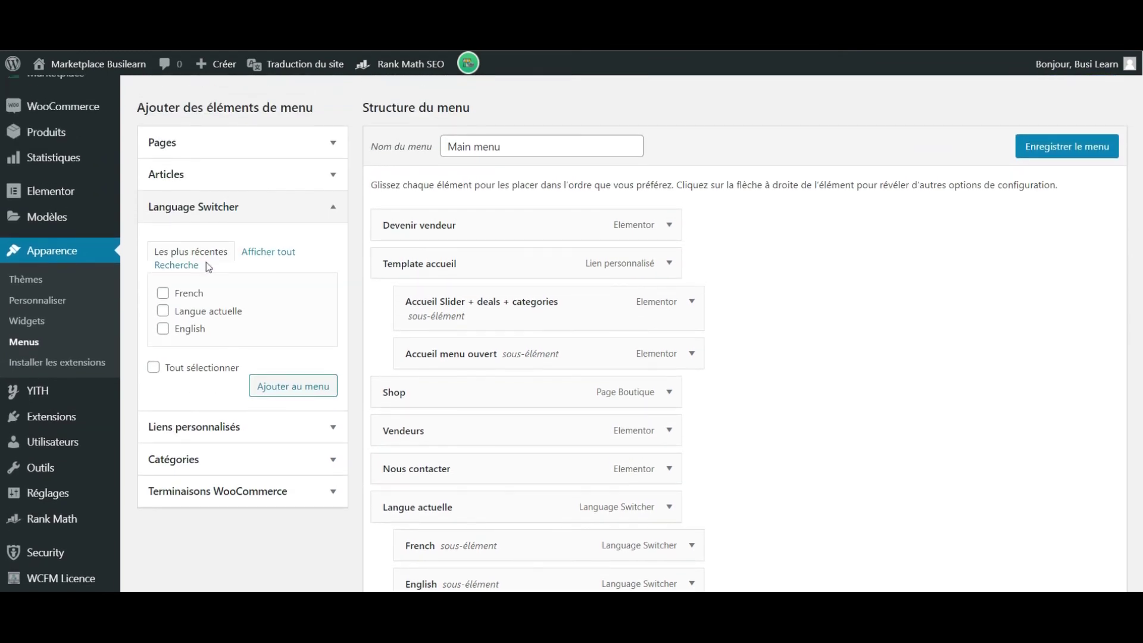
{"action": "left_click", "coordinate": [305, 393]}
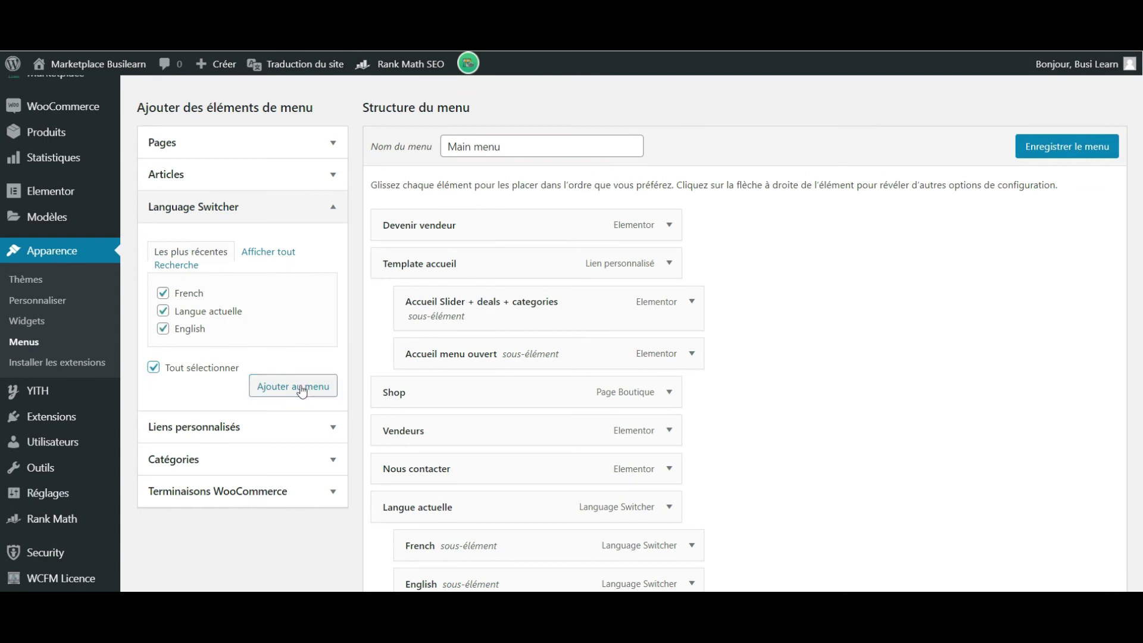
Move the added Langue actuelle item above French and English and nest those two beneath it as sub-items.
{"action": "scroll", "coordinate": [724, 346], "scroll_direction": "down", "scroll_amount": 5}
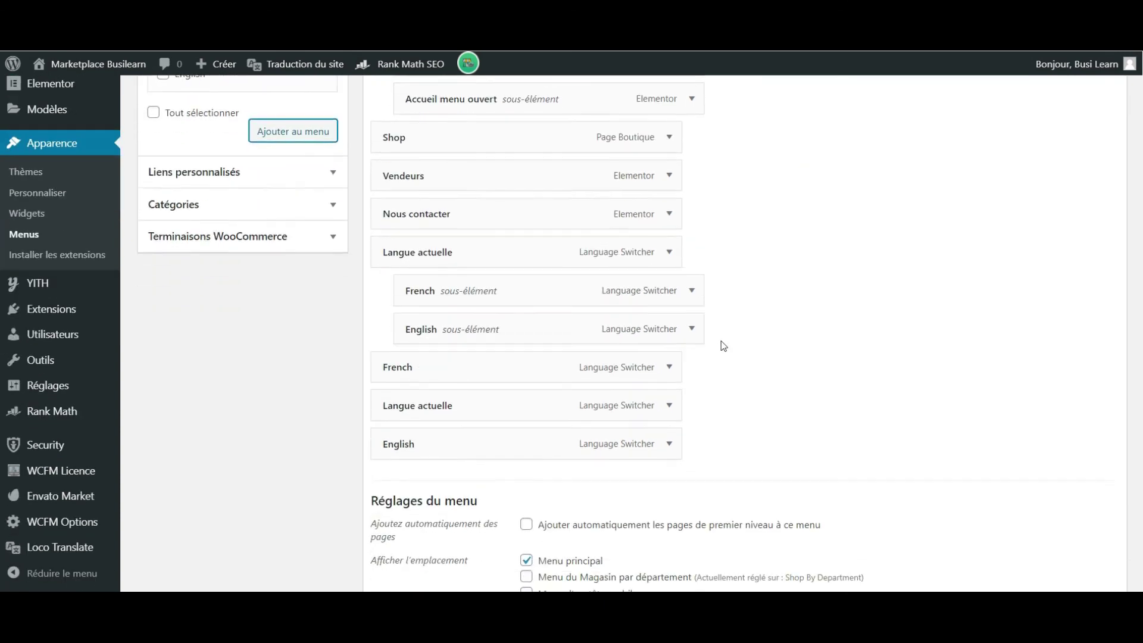
{"action": "left_click_drag", "start_coordinate": [490, 375], "coordinate": [488, 337]}
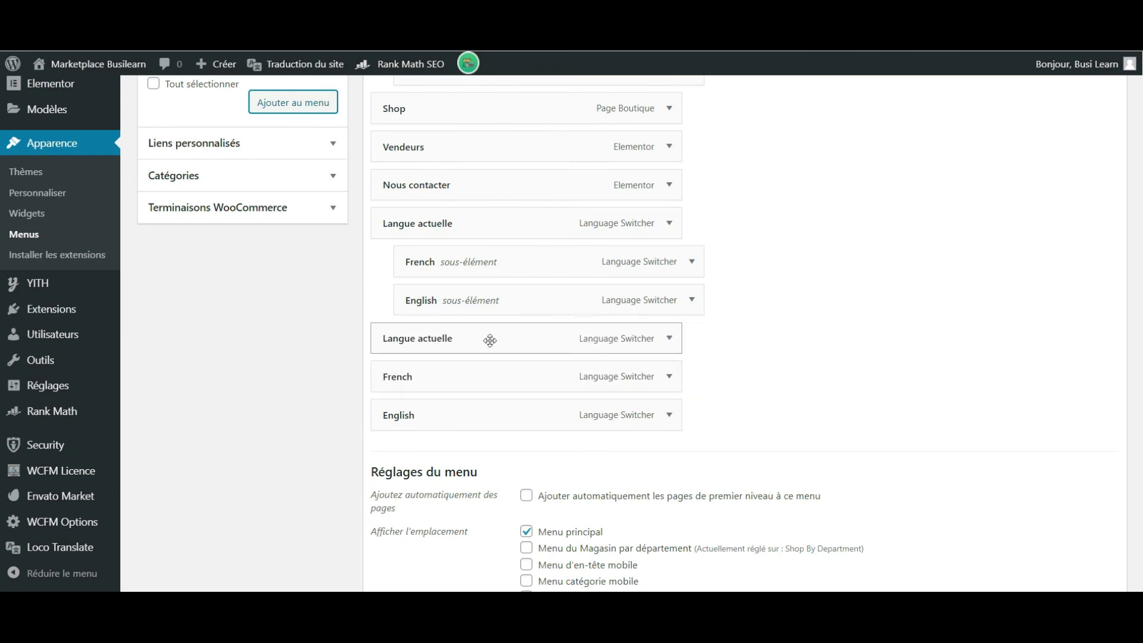
{"action": "left_click_drag", "start_coordinate": [447, 373], "coordinate": [460, 395]}
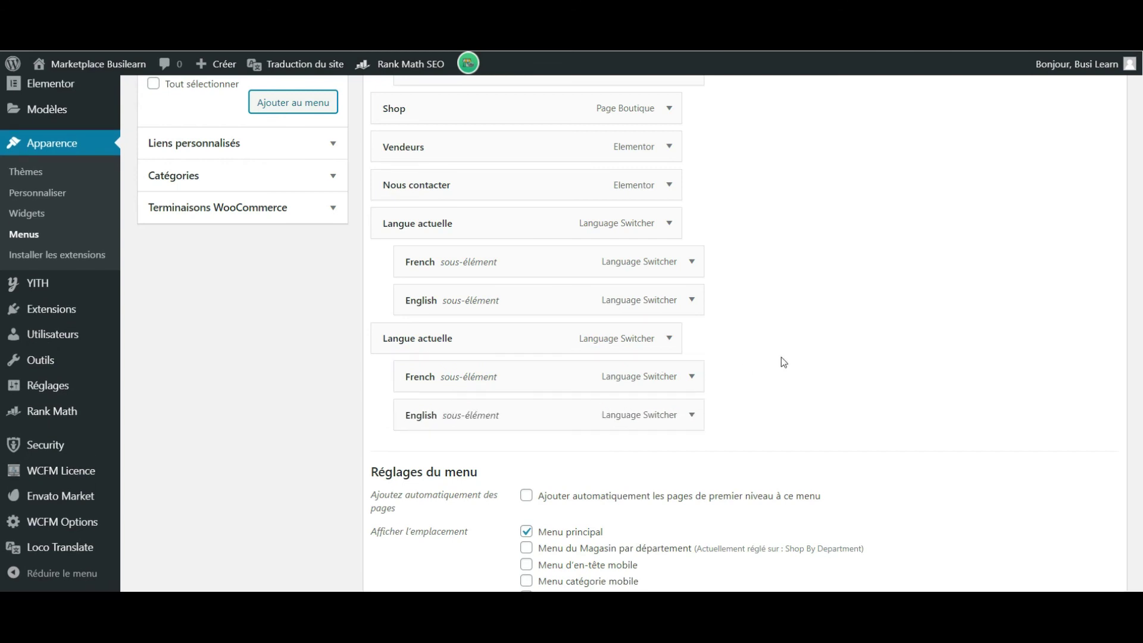
Leave the menu page without saving its changes, go to the site's homepage and look it over.
{"action": "scroll", "coordinate": [781, 357], "scroll_direction": "up", "scroll_amount": 1}
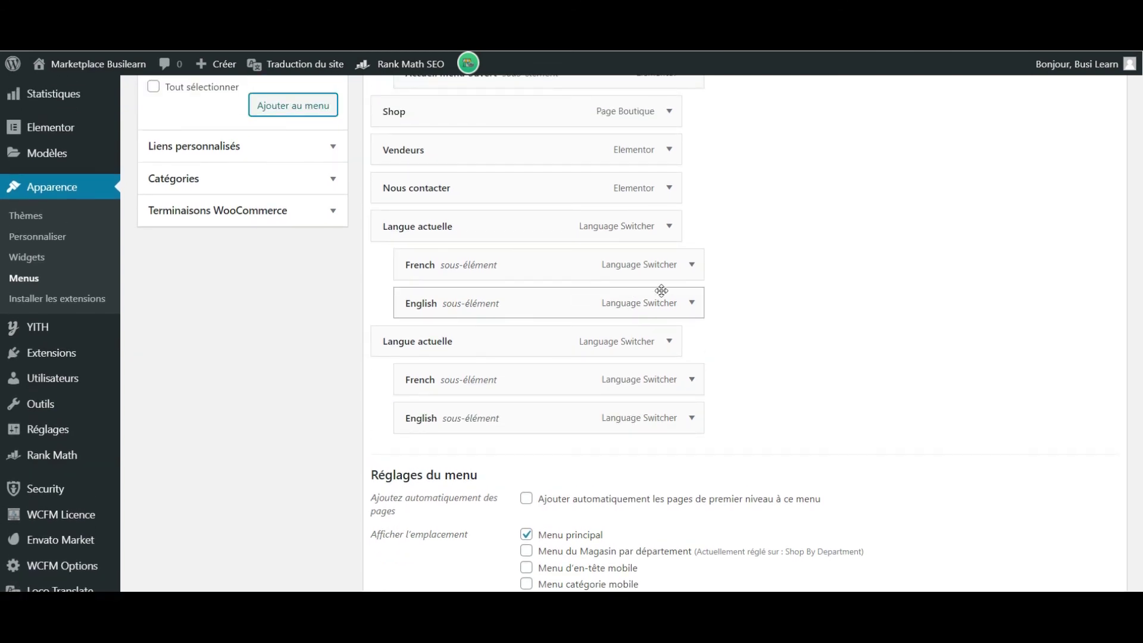
{"action": "scroll", "coordinate": [733, 308], "scroll_direction": "up", "scroll_amount": 9}
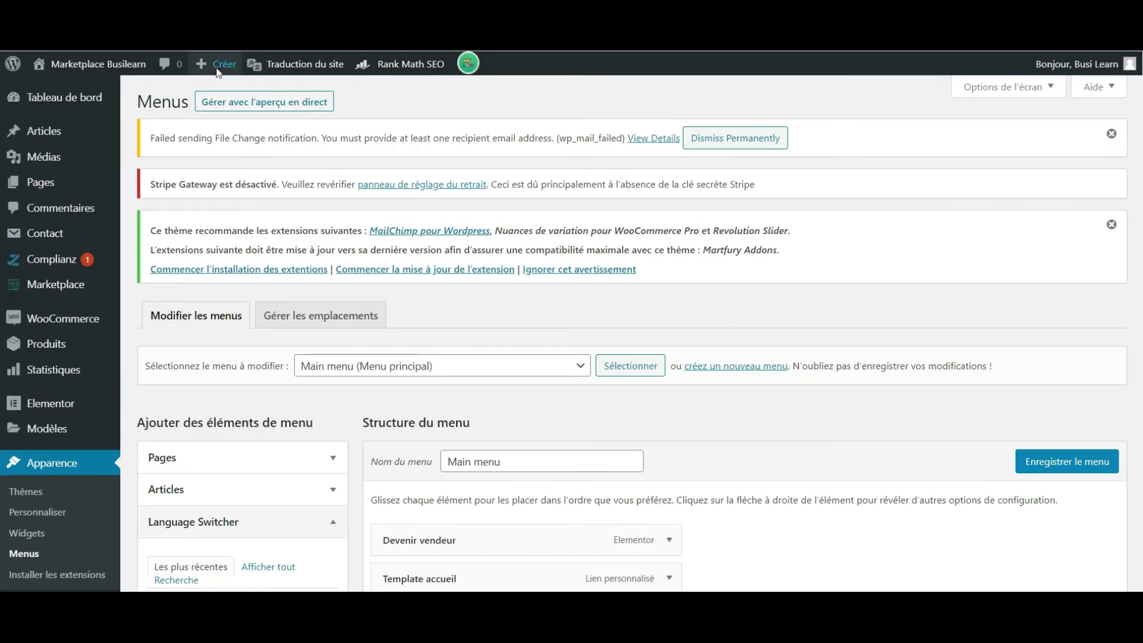
{"action": "mouse_move", "coordinate": [89, 65]}
{"action": "left_click", "coordinate": [66, 90]}
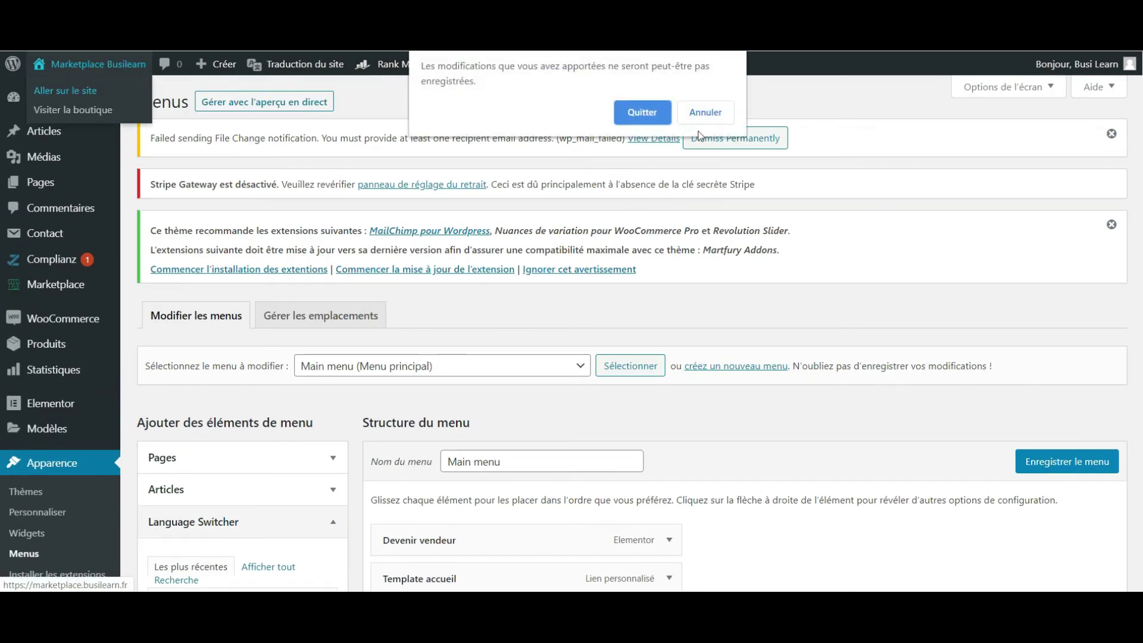
{"action": "left_click", "coordinate": [652, 119]}
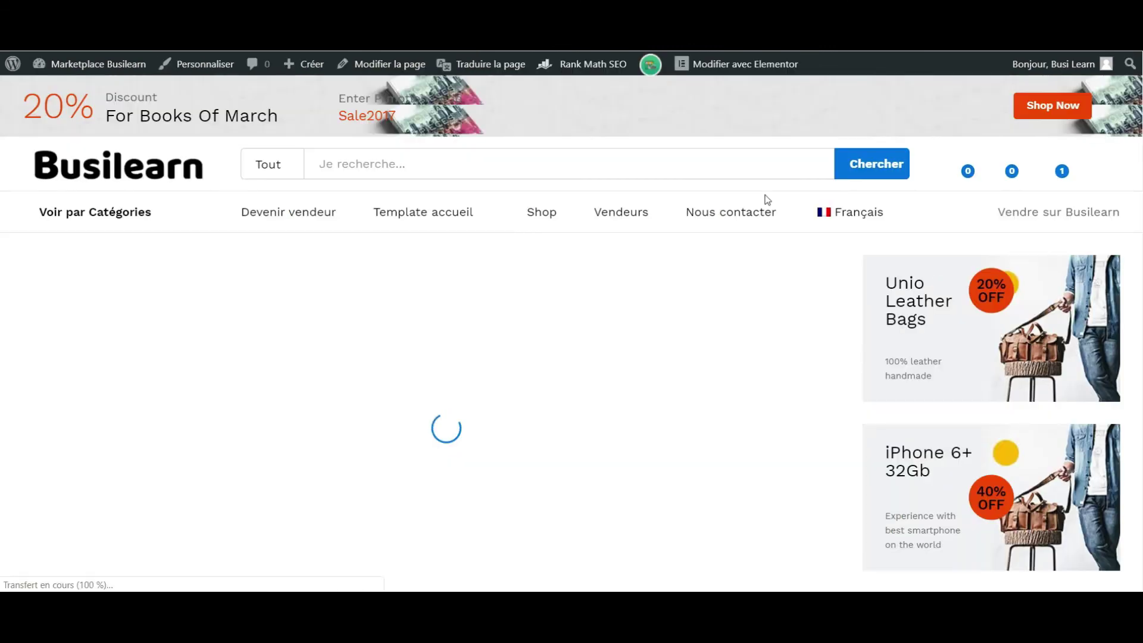
{"action": "scroll", "coordinate": [827, 312], "scroll_direction": "down", "scroll_amount": 2}
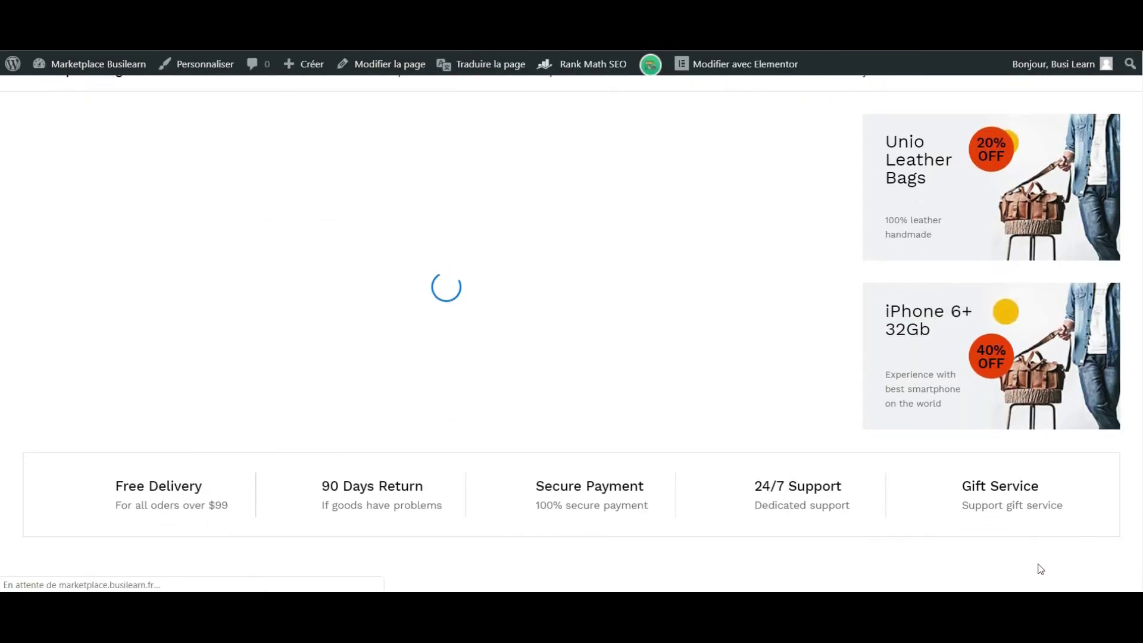
{"action": "scroll", "coordinate": [957, 469], "scroll_direction": "up", "scroll_amount": 2}
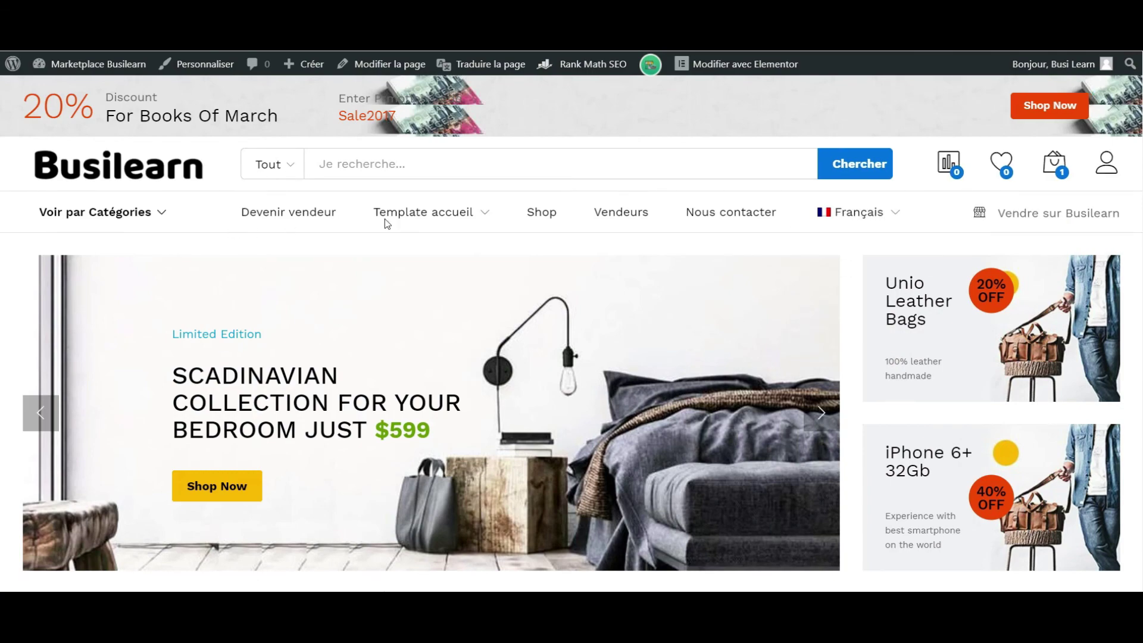
{"action": "scroll", "coordinate": [765, 392], "scroll_direction": "down", "scroll_amount": 3}
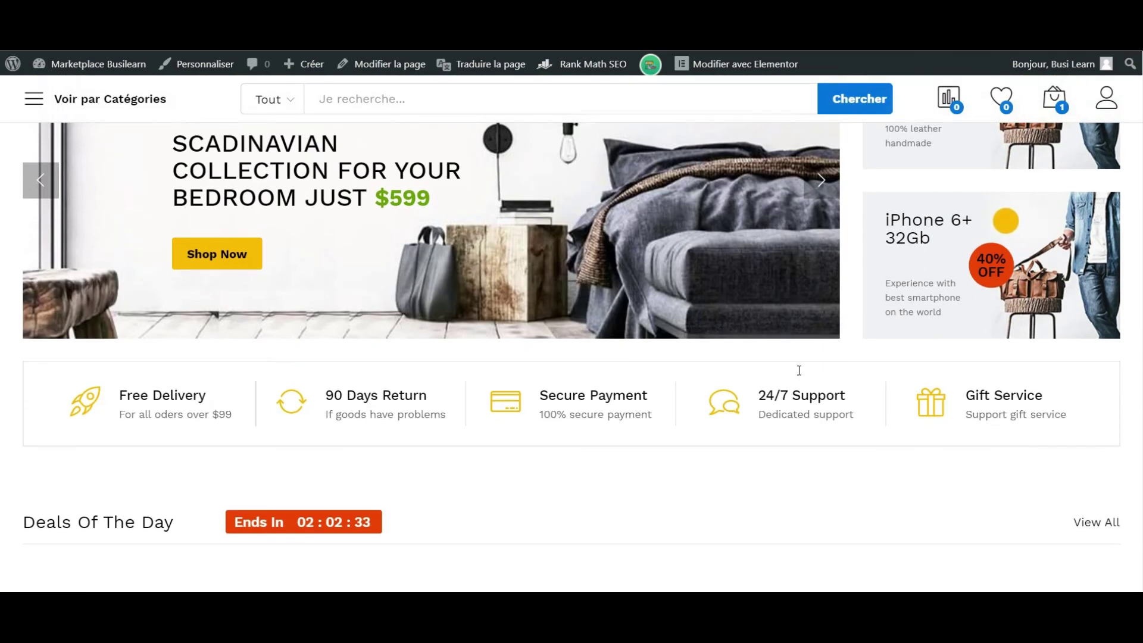